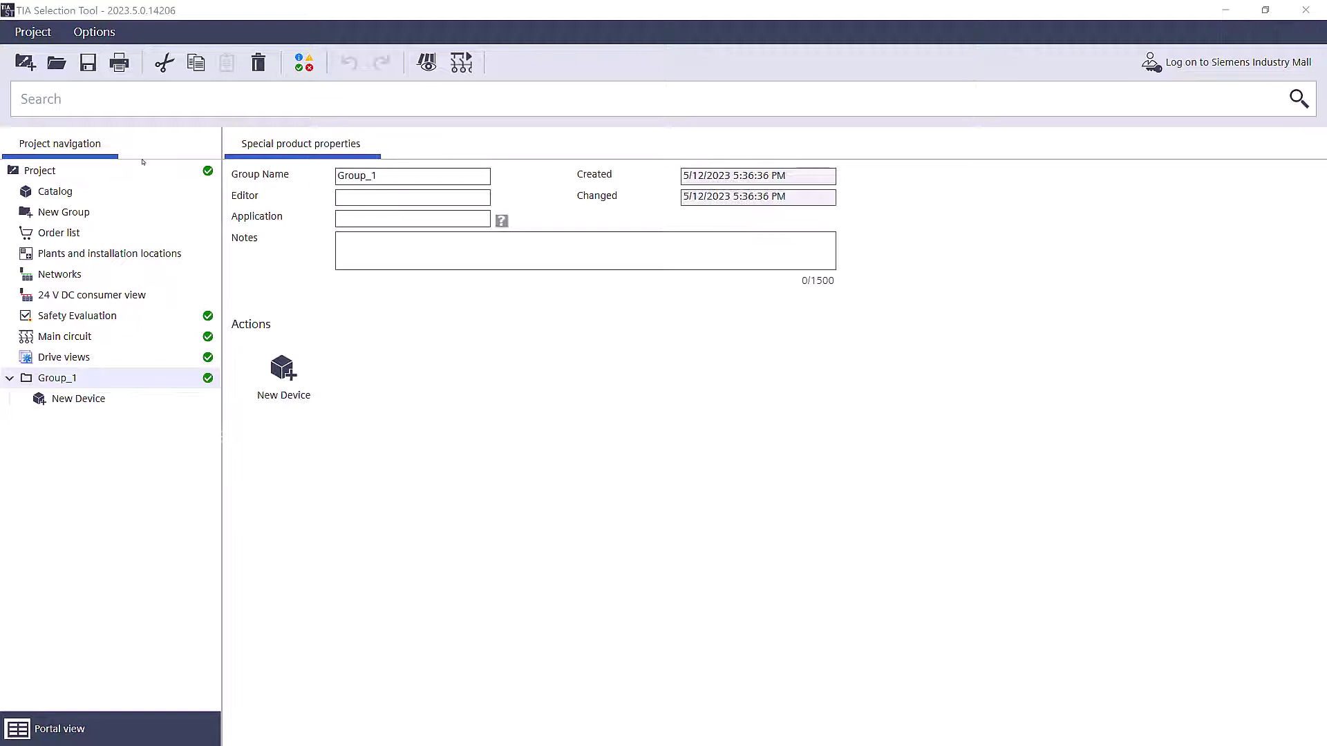
Step: Import the STEP 7 V5.5 HW Config file simatic 300 station.cfg, picking CP343-1 ERPC as replacement
left_click(32, 32)
mouse_move(174, 186)
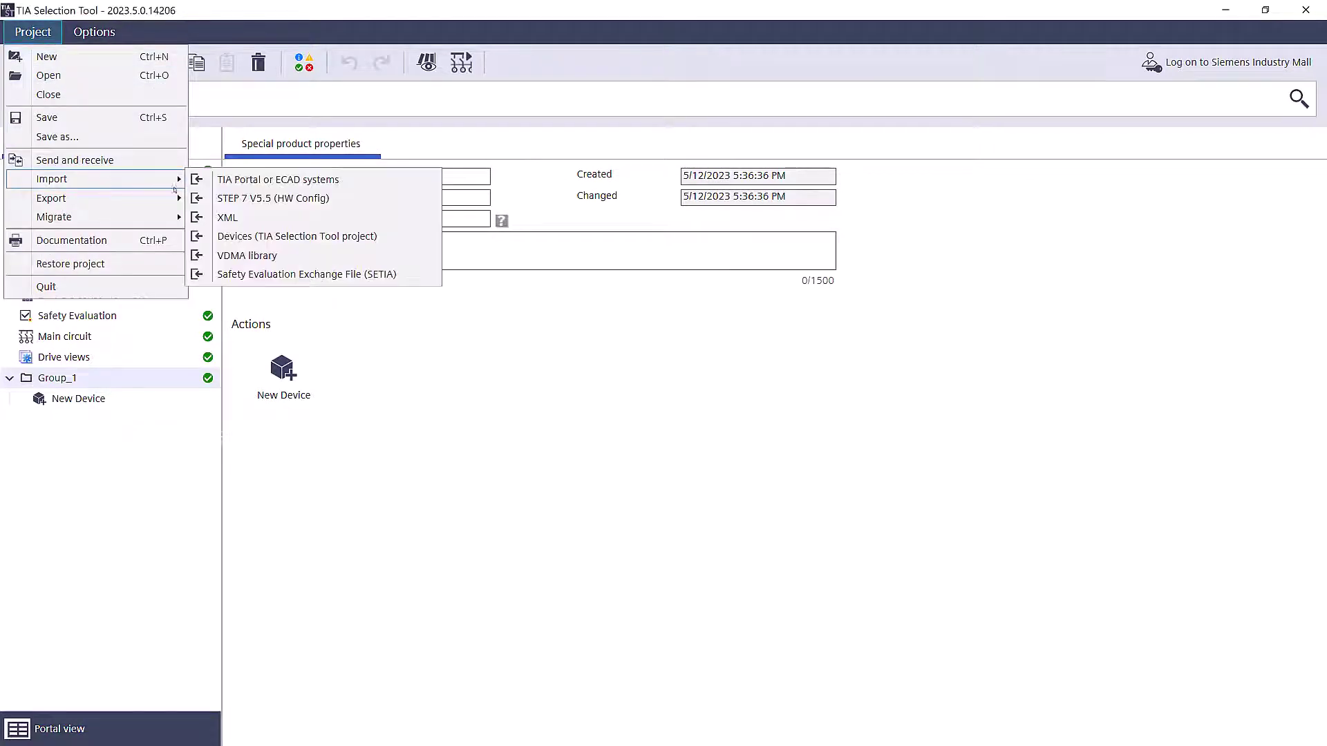
left_click(356, 199)
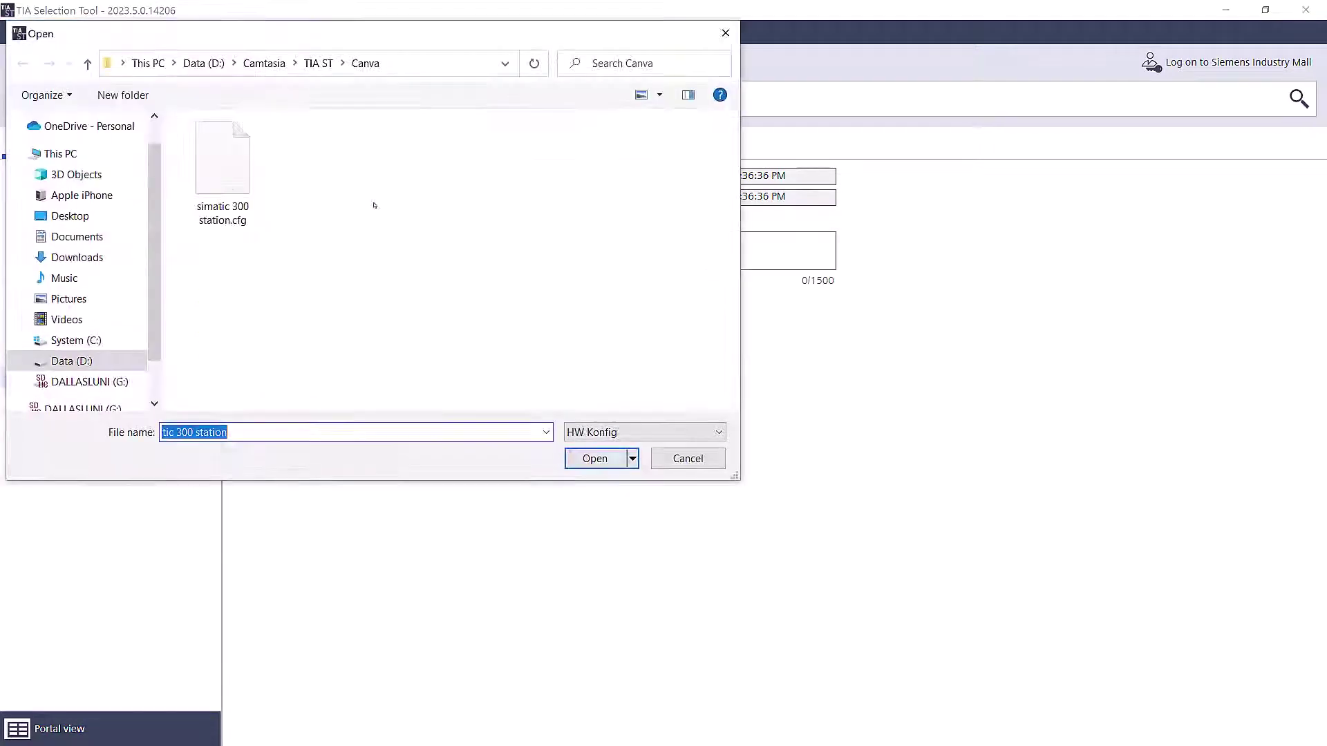
left_click(222, 166)
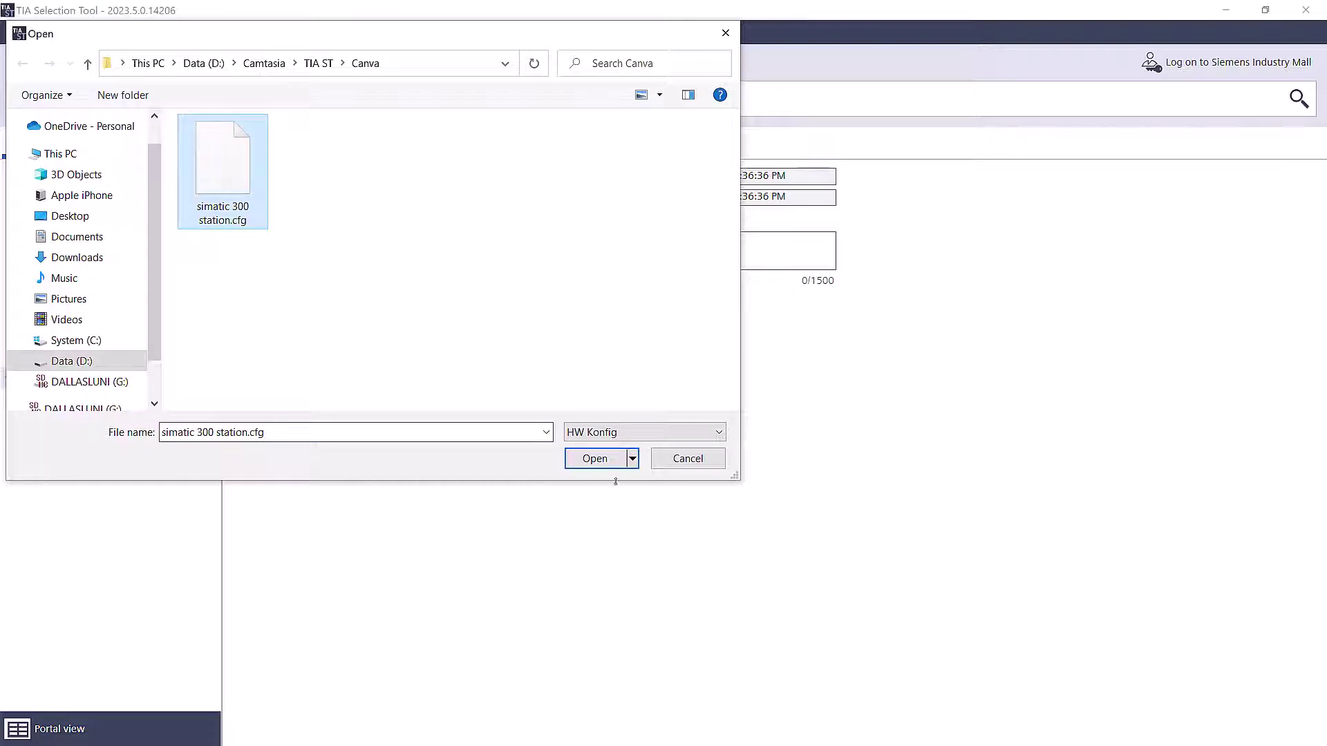
left_click(598, 459)
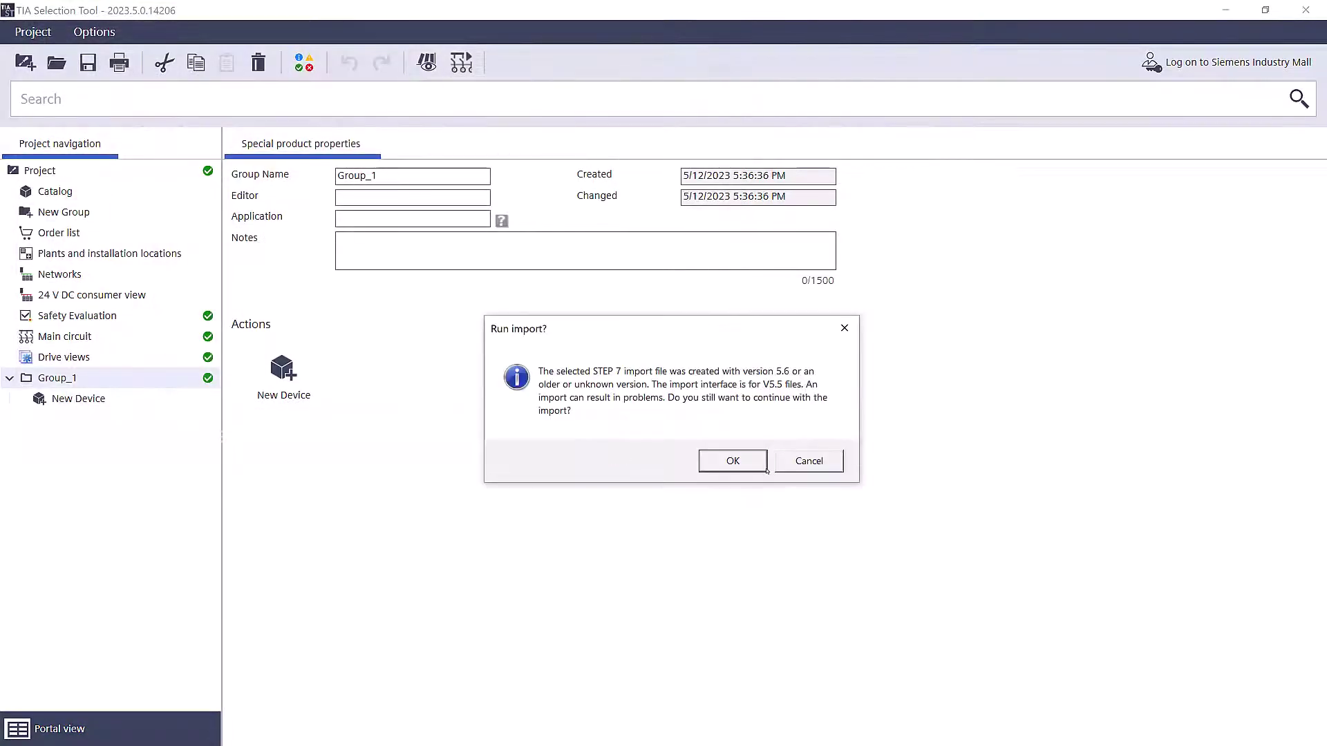
left_click(760, 470)
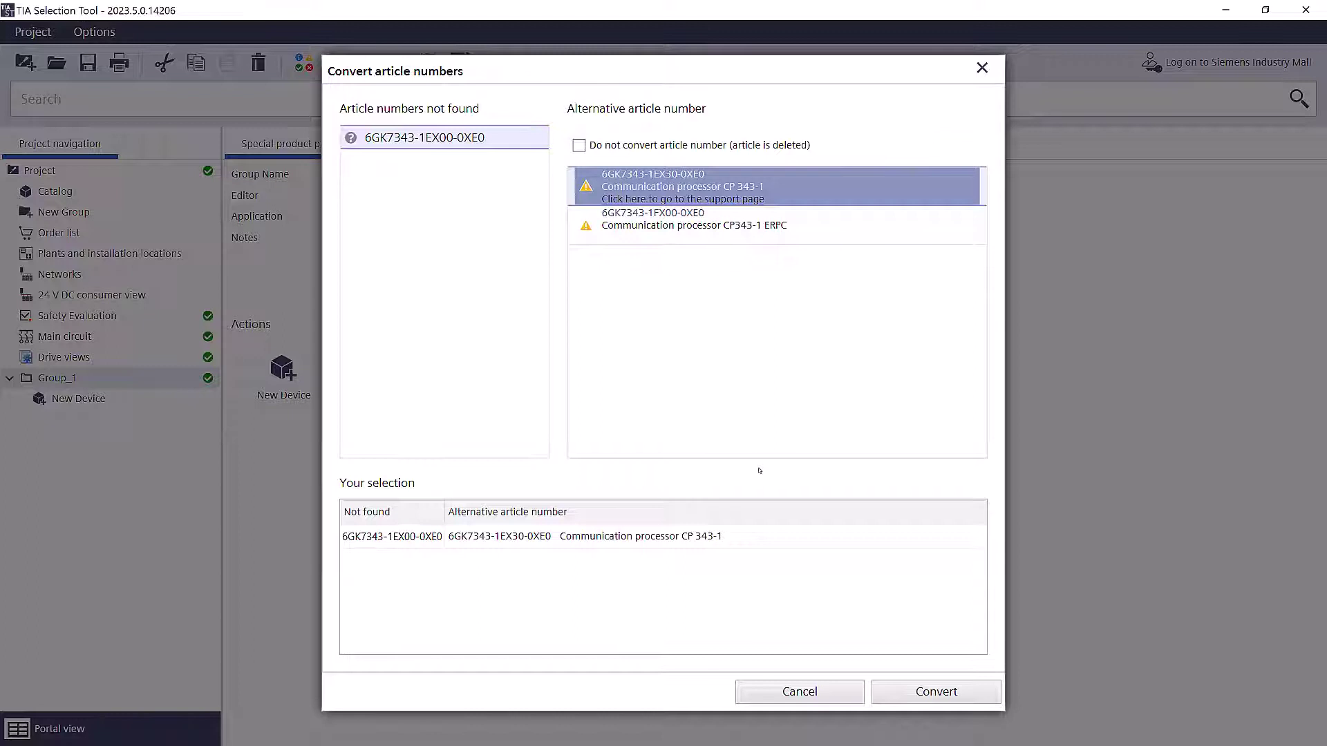
left_click(719, 219)
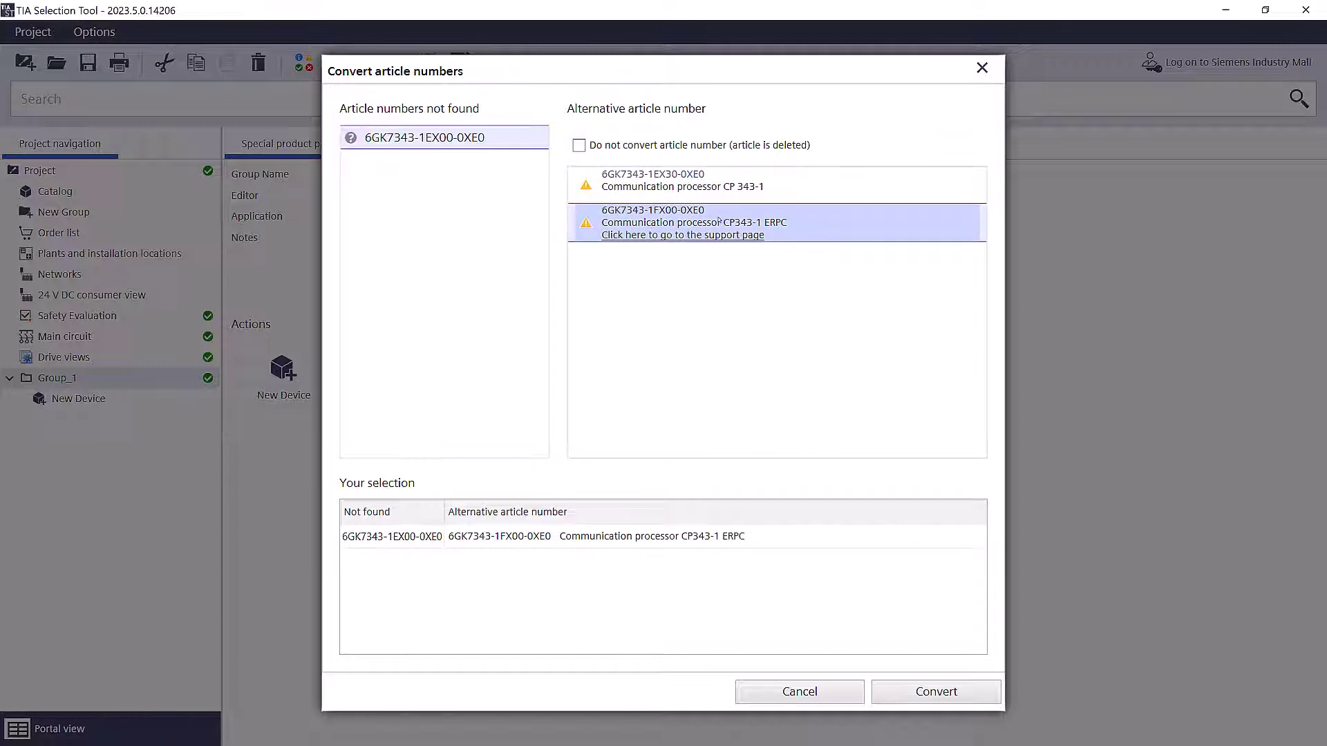
Step: Convert to 6GK7343-1FX00-0XE0, include connecting cables with spring-loaded terminals, and finish the import
left_click(942, 695)
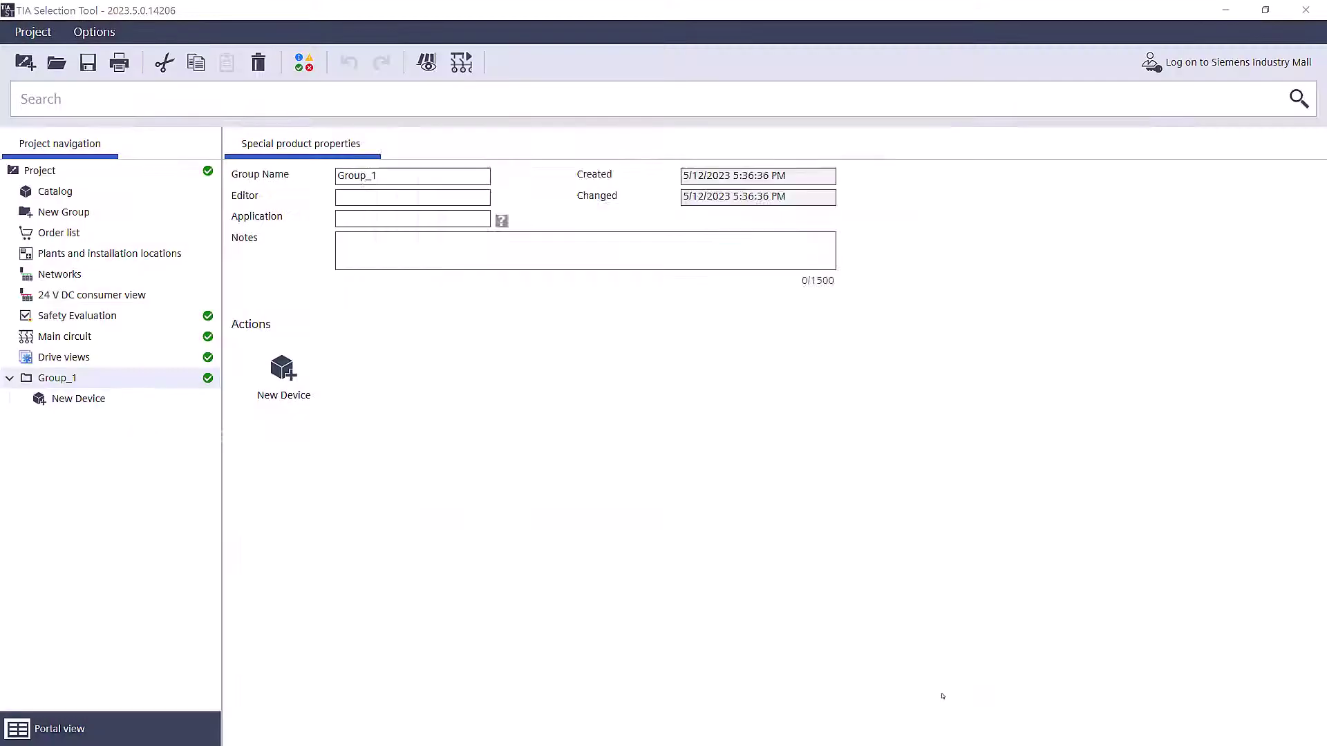
left_click(500, 334)
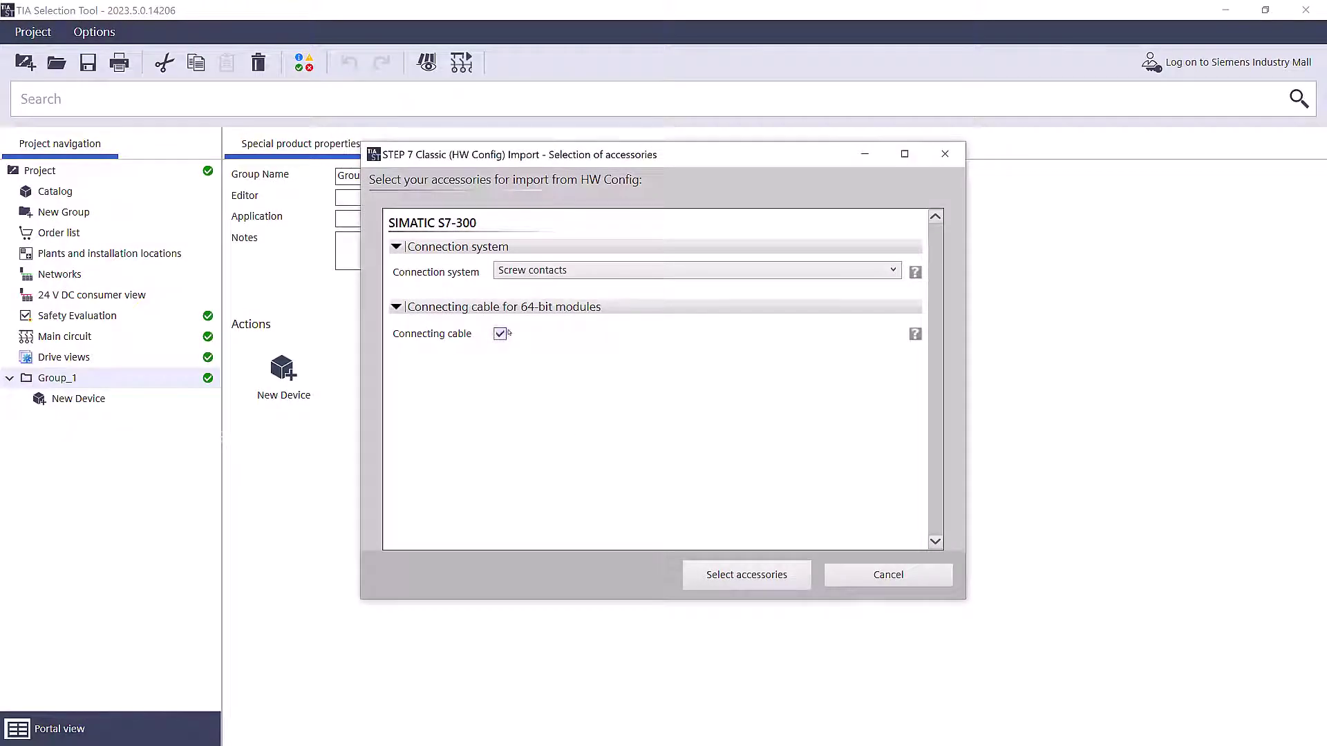
left_click(603, 270)
left_click(594, 302)
left_click(779, 584)
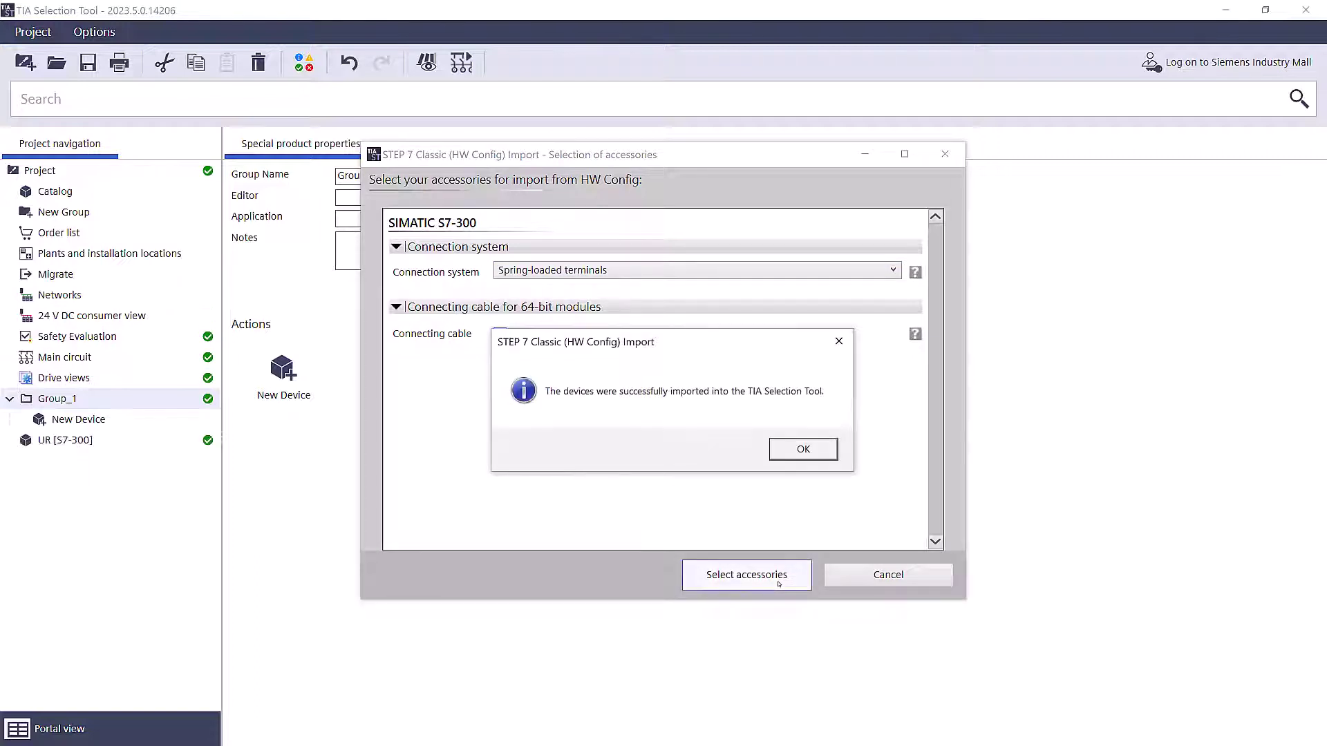
left_click(801, 449)
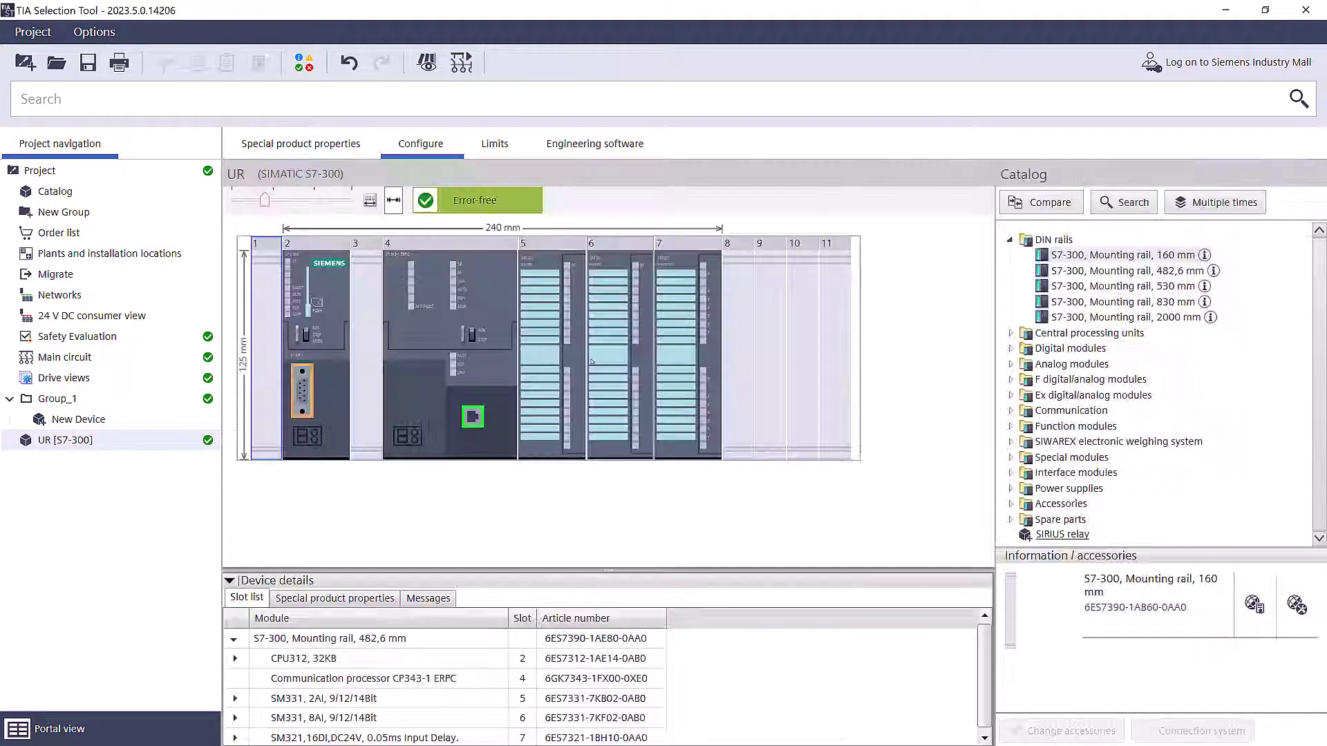
Step: Undo the imported rack and add a new SIMATIC S7-300 controller device to Group_1
key("ctrl+z")
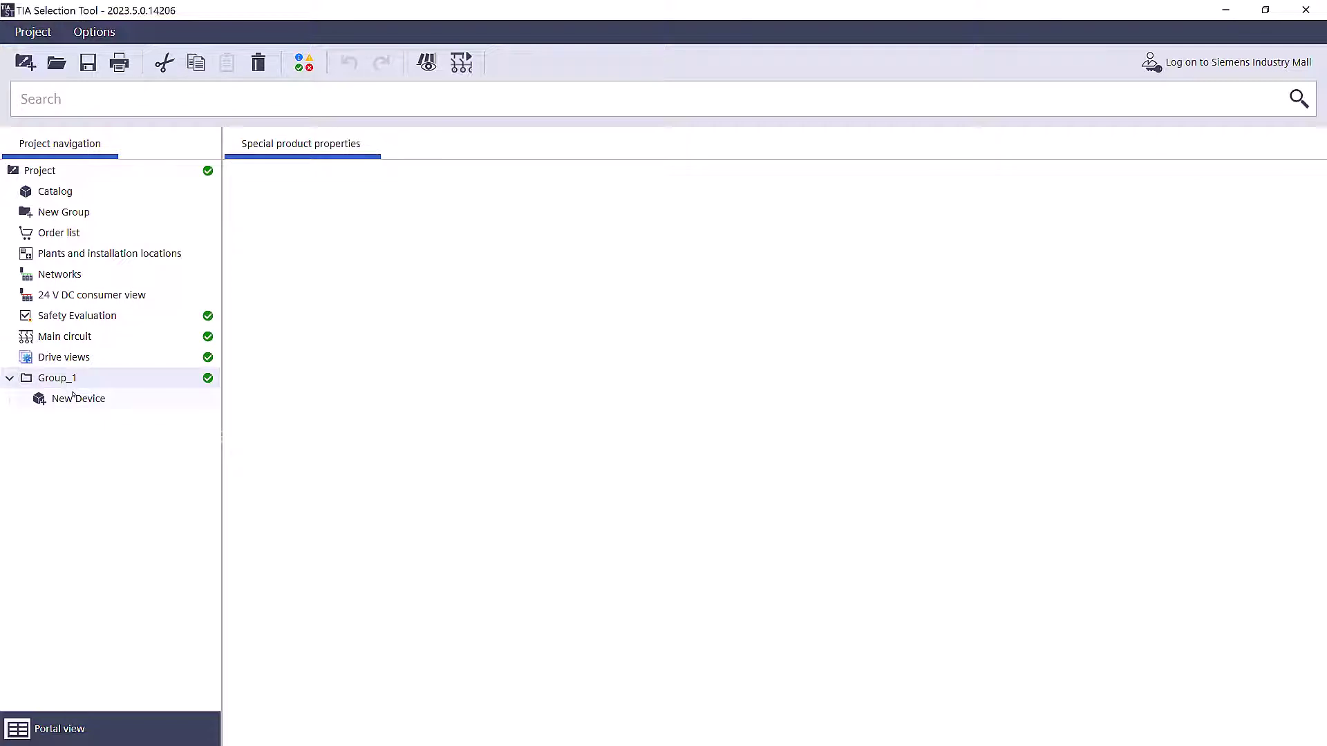
left_click(72, 397)
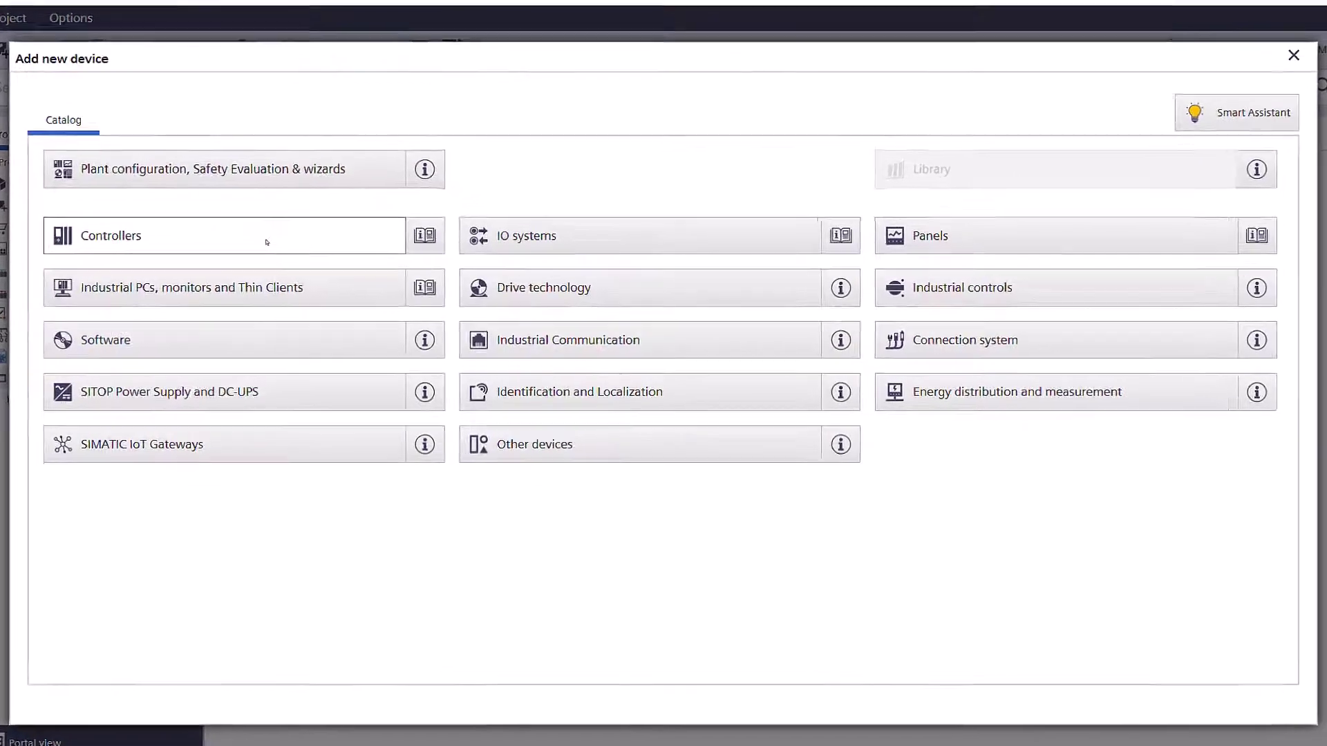
left_click(259, 240)
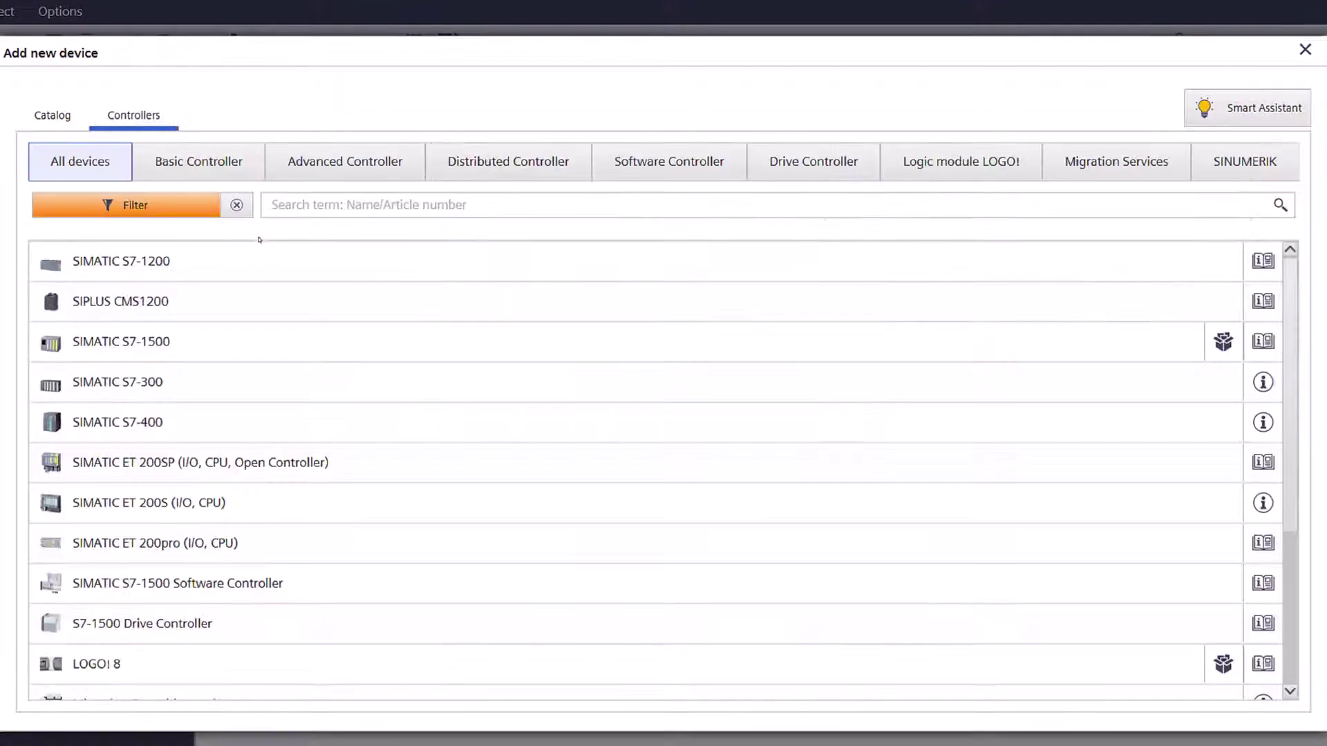
left_click(166, 388)
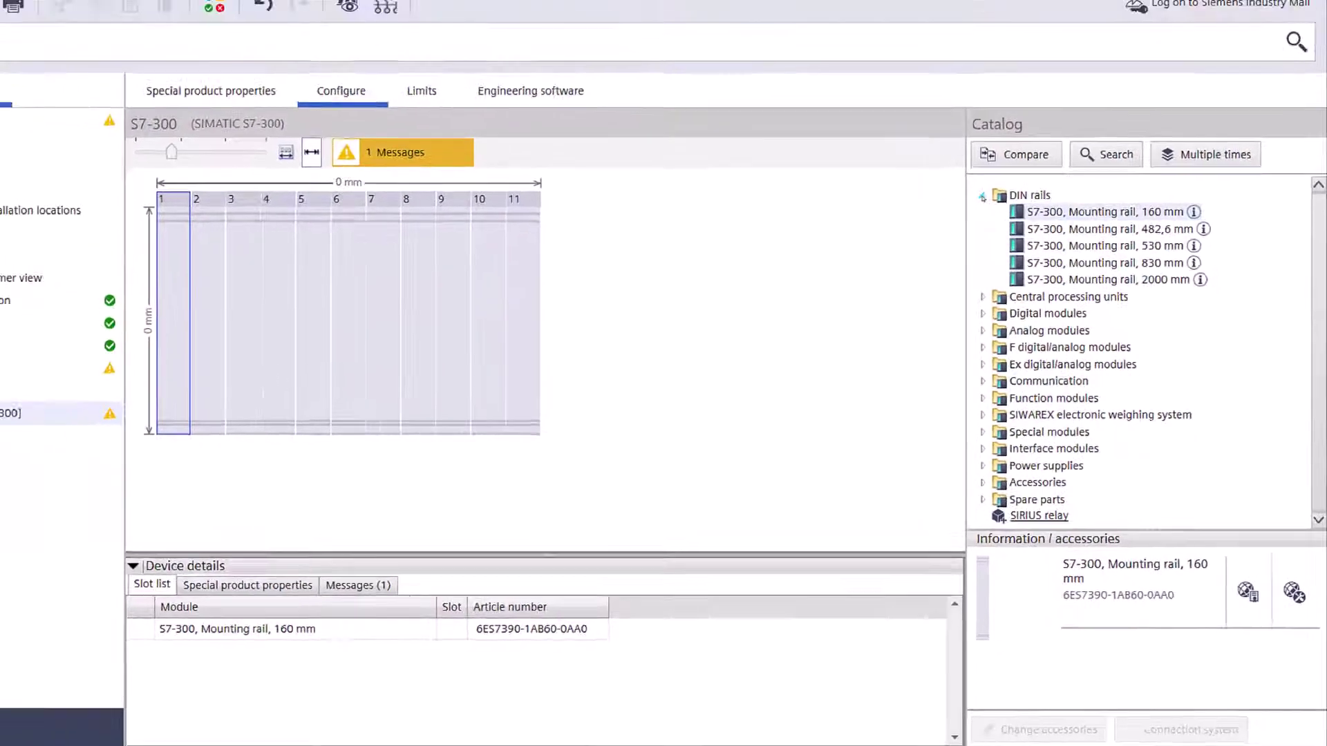
Step: Place a CPU317-2 PN/DP, 1 MB in slot 2 with a 2MB Micro Memory Card
left_click(945, 137)
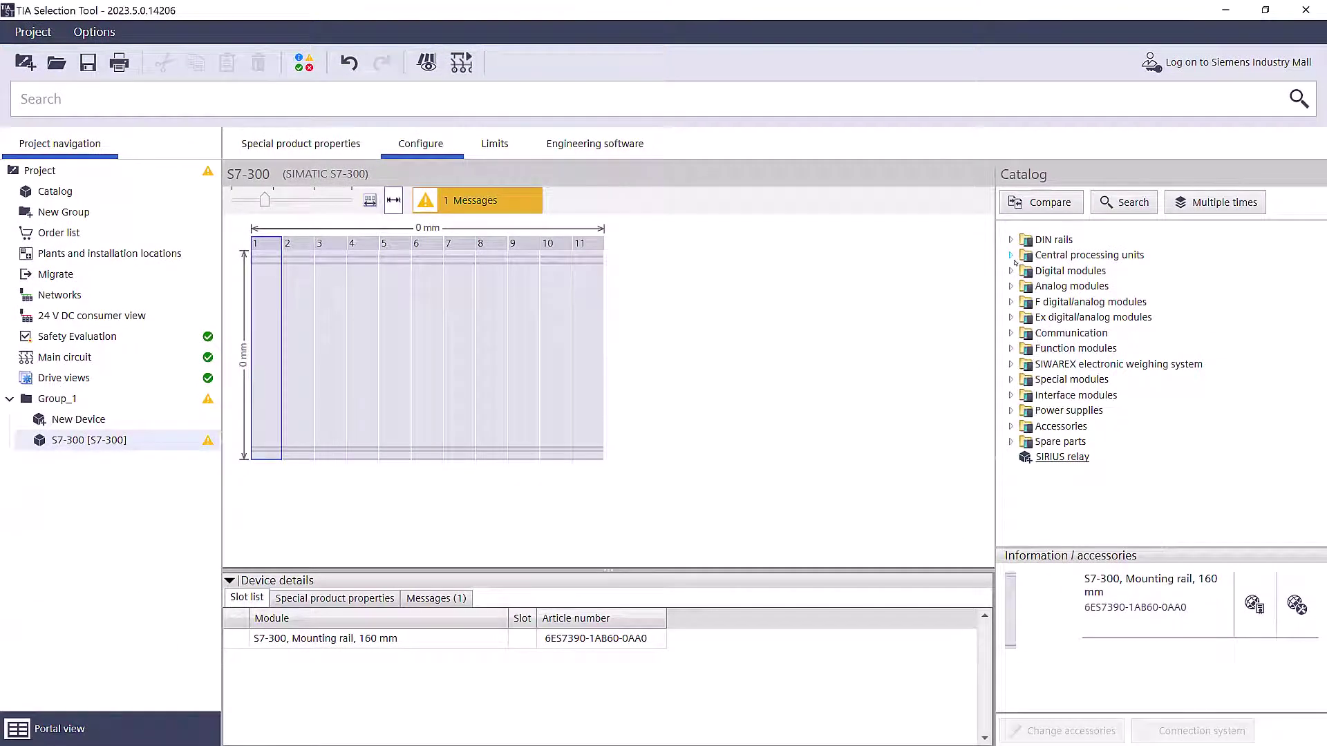
left_click(1012, 257)
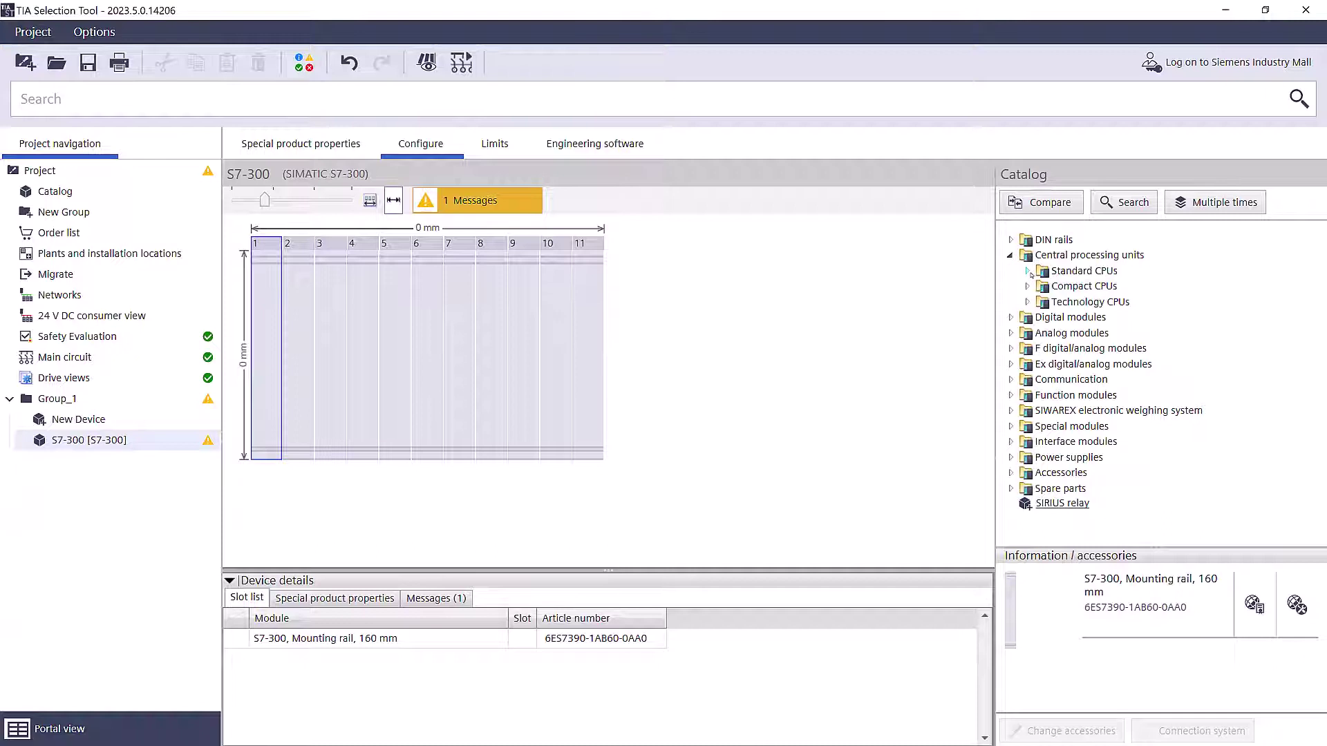
left_click(1028, 271)
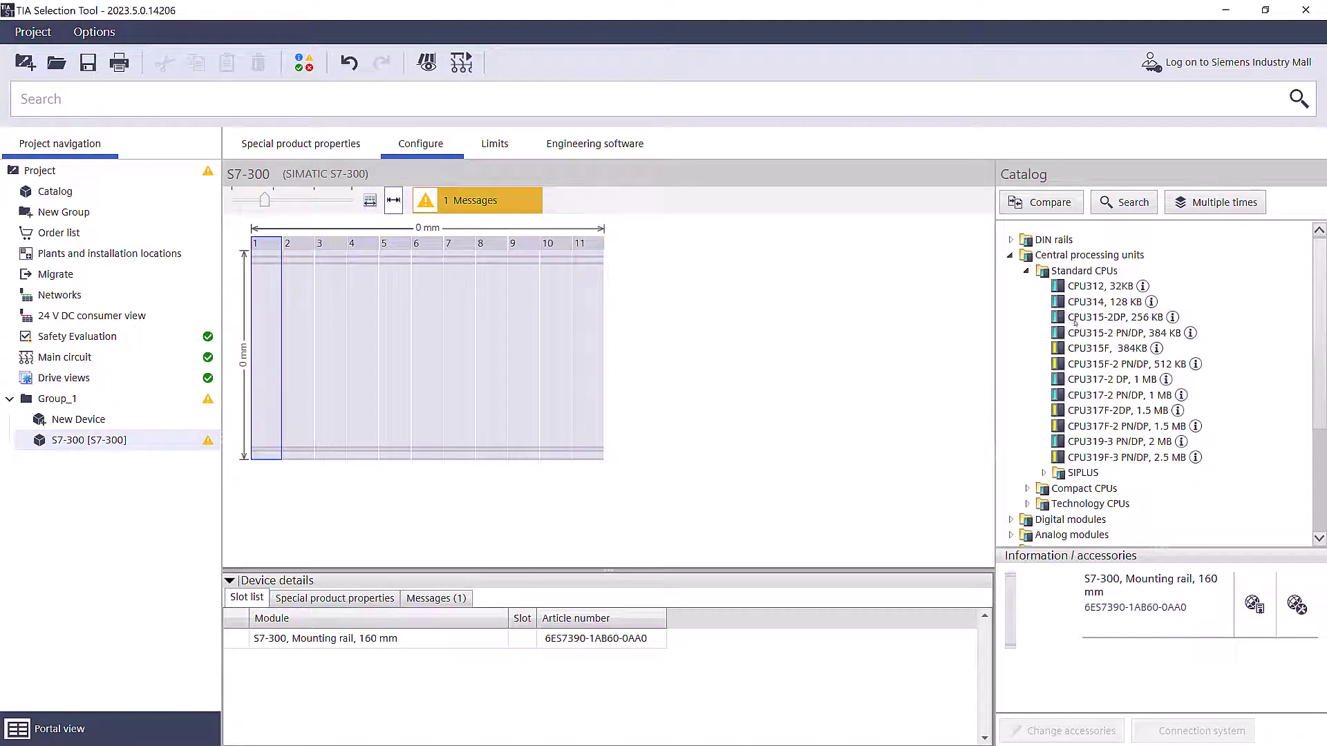
left_click(1103, 381)
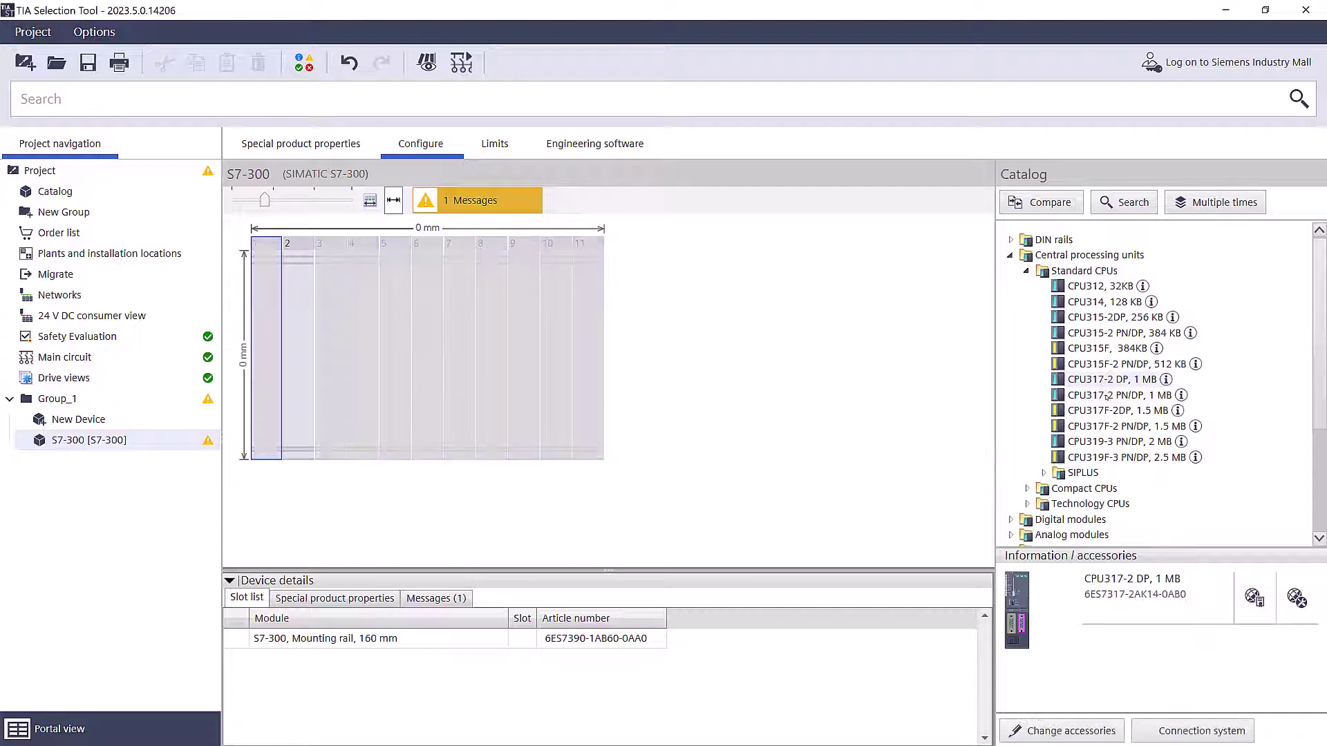
left_click(1107, 397)
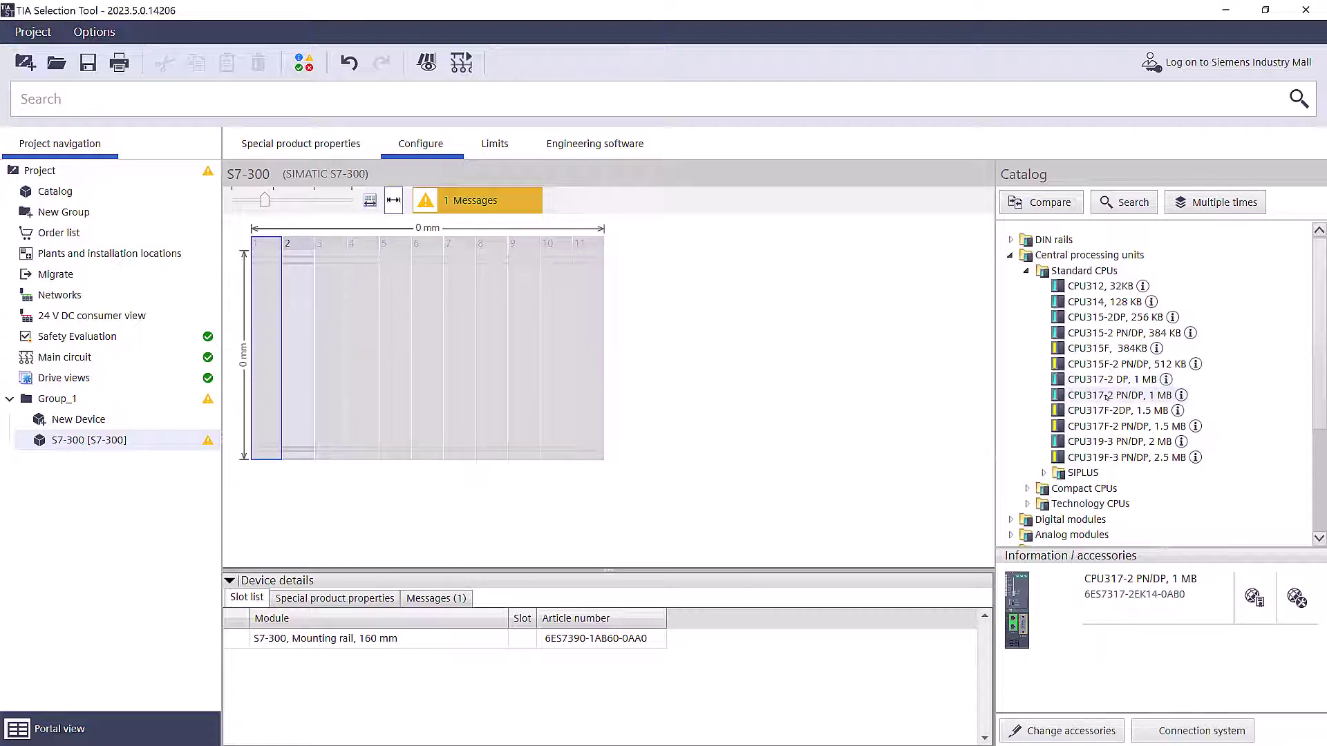
double_click(1106, 397)
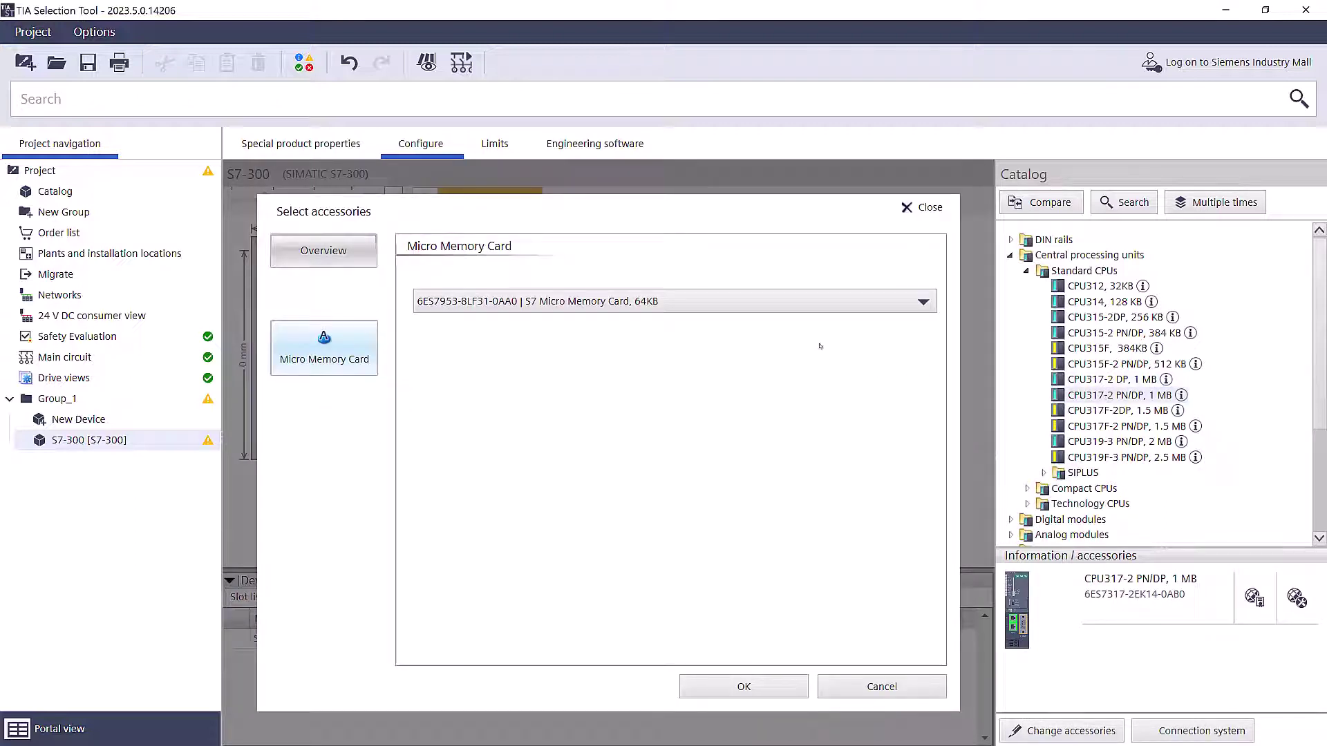
left_click(803, 307)
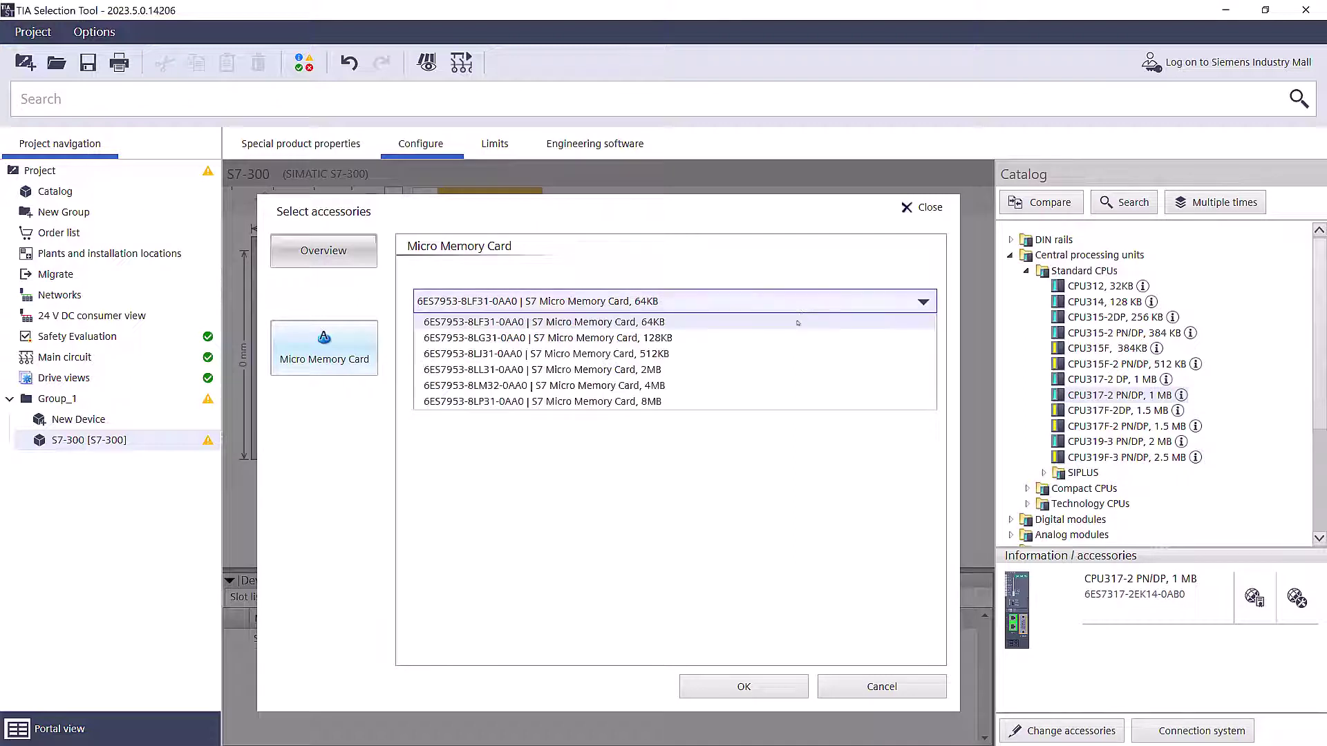
left_click(795, 371)
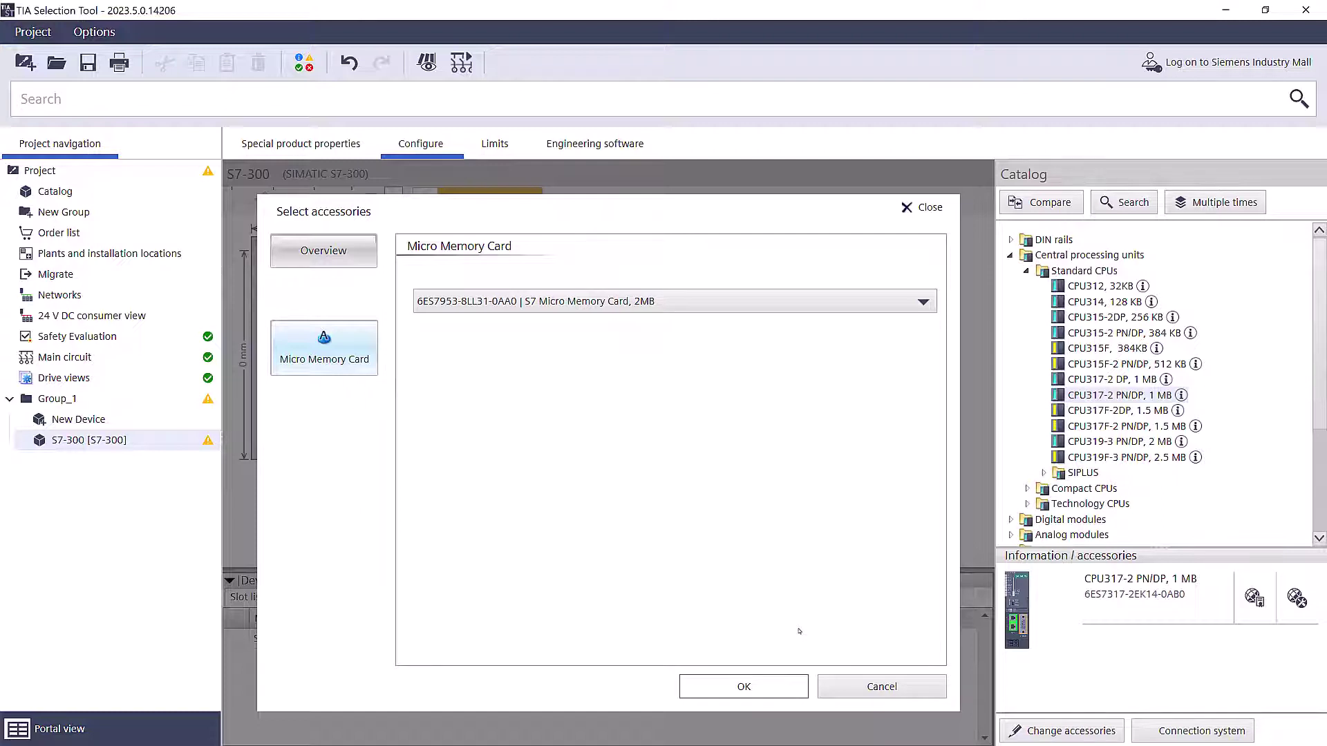
key("Return")
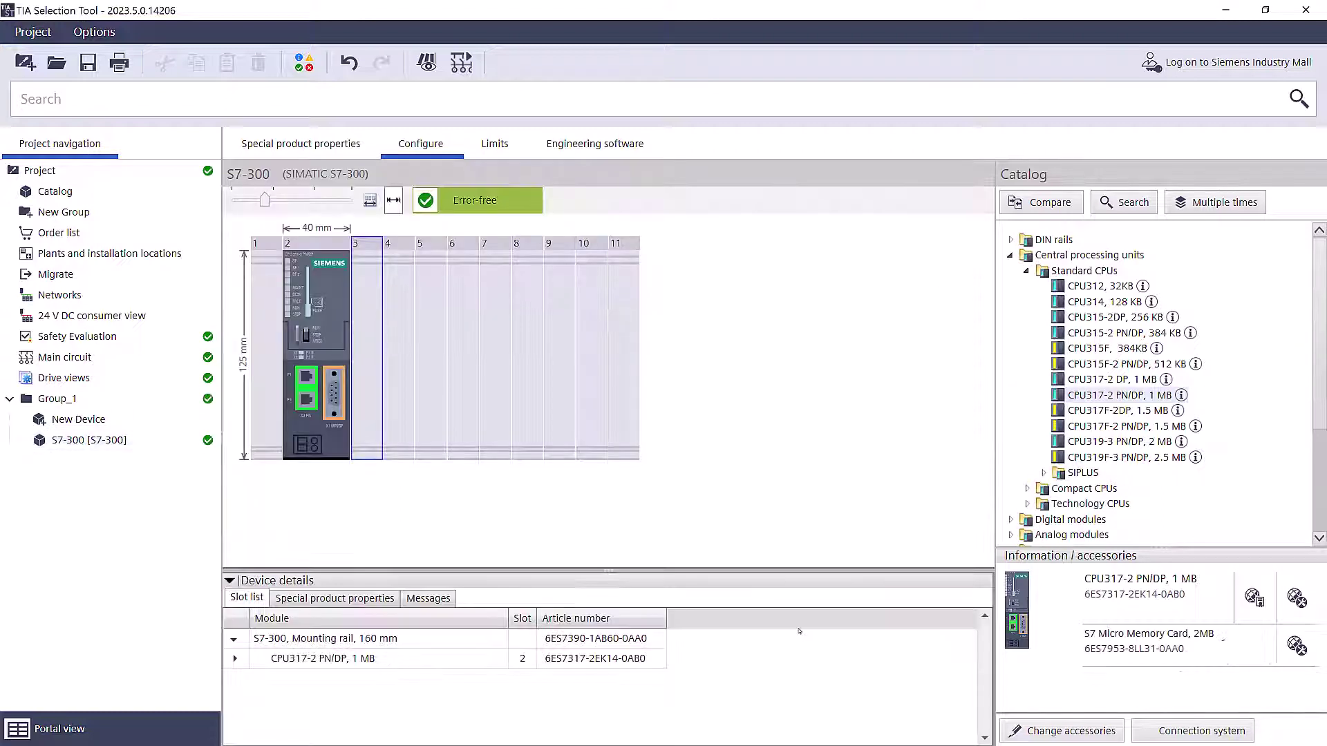
Step: Add the SM321 digital input and SM322 8DO modules to slots 4 and 5, confirming accessories
left_click(1012, 255)
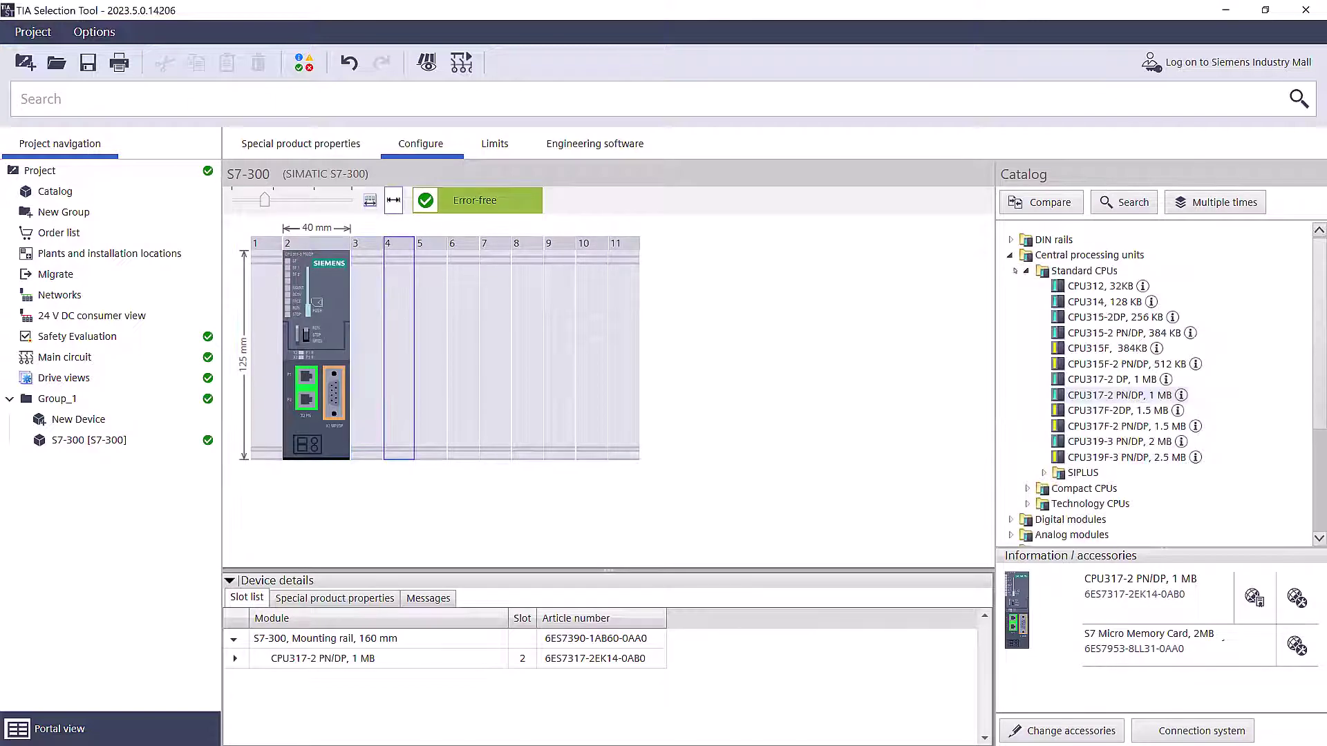
scroll(746, 625, "down", 1)
left_click(743, 686)
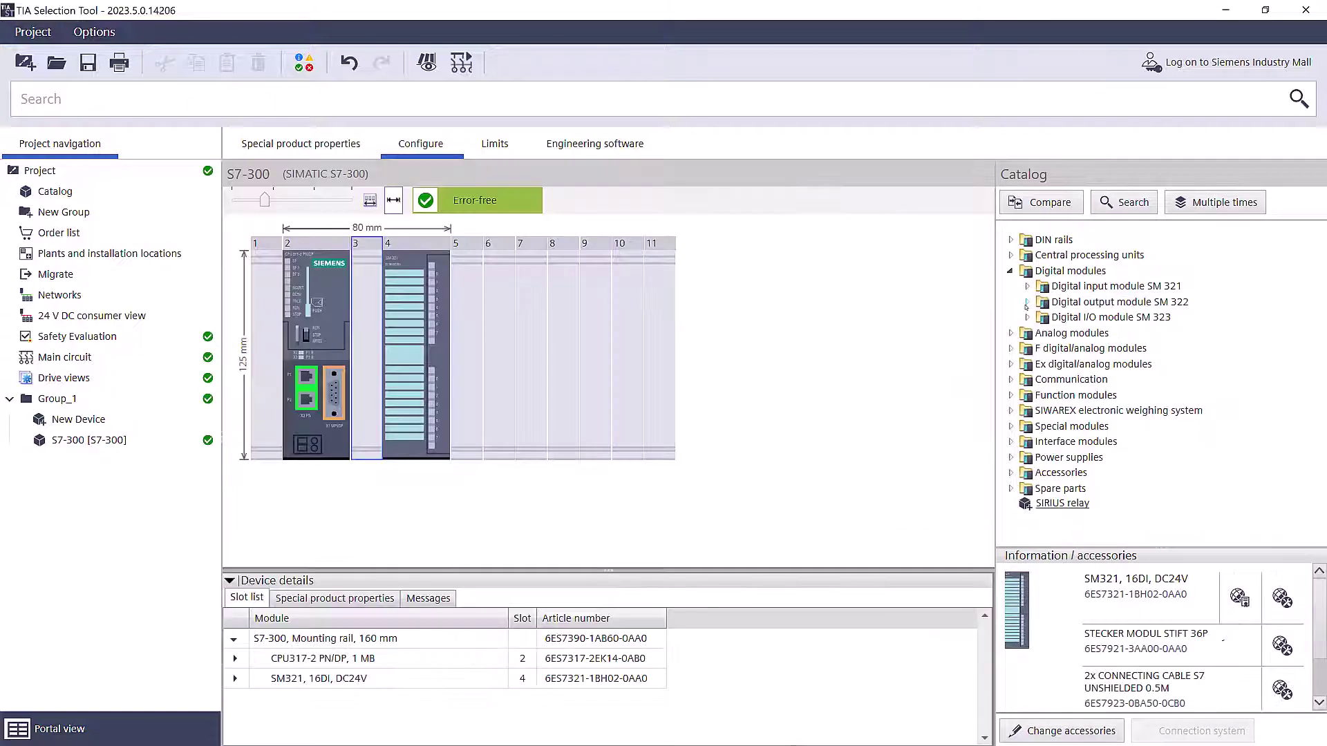
left_click(1026, 302)
left_click_drag(1131, 365, 484, 346)
left_click(743, 687)
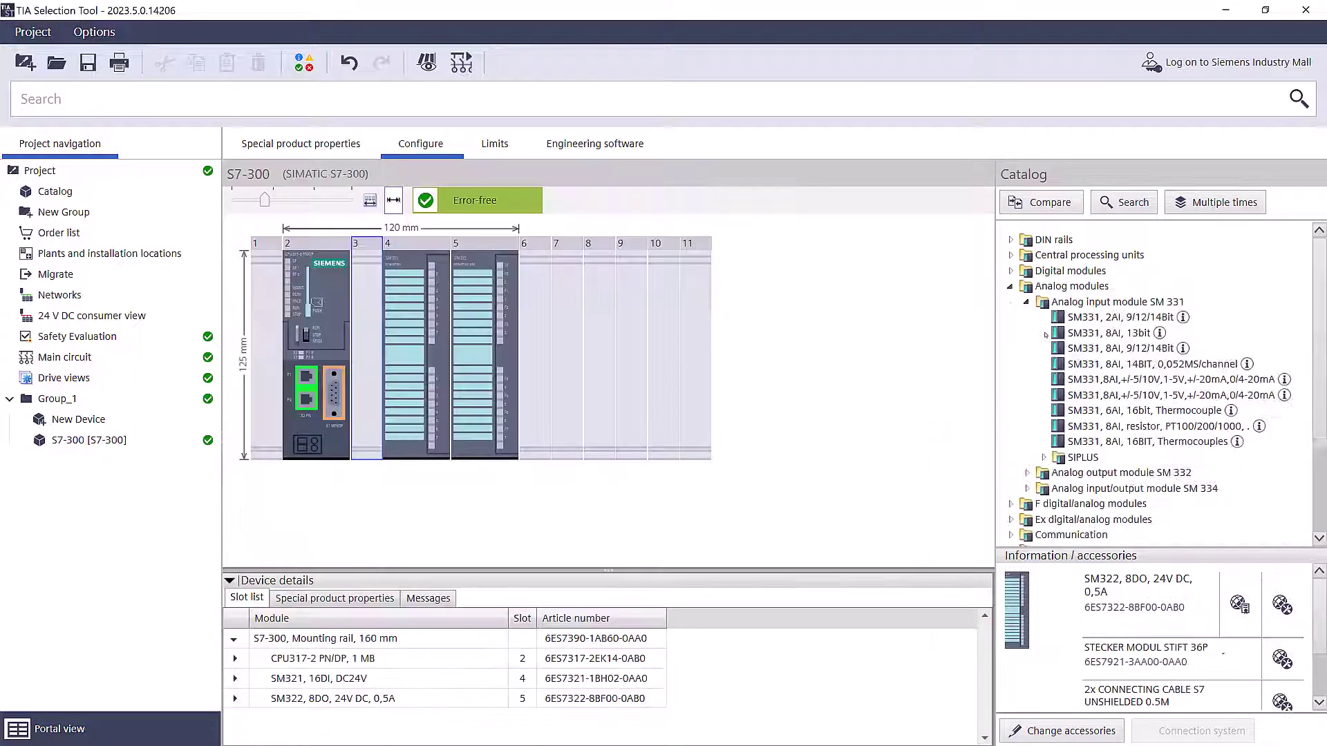
Step: Add the SM331 8AI and SM332 analog output modules to slots 6 and 7, then start Migrate
left_click_drag(1120, 332, 553, 346)
left_click(528, 418)
left_click(755, 687)
left_click_drag(1175, 364, 621, 345)
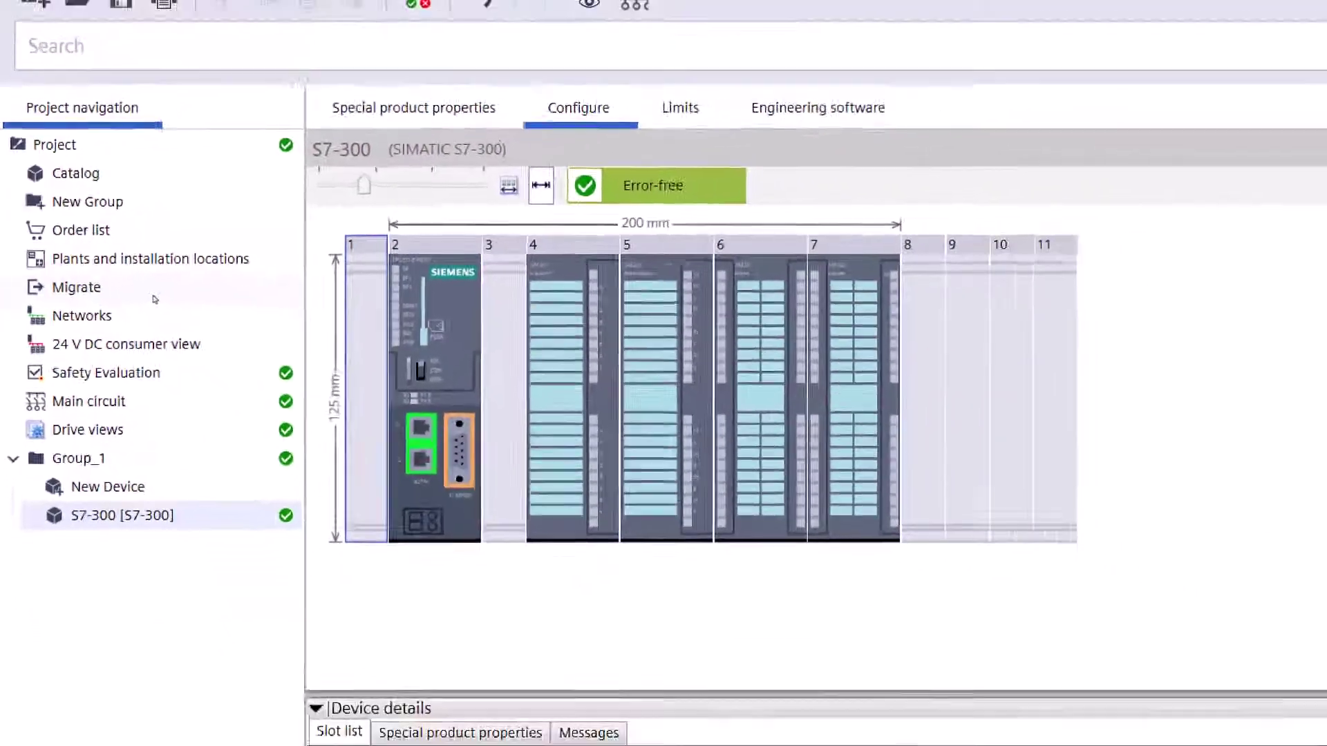
left_click(207, 306)
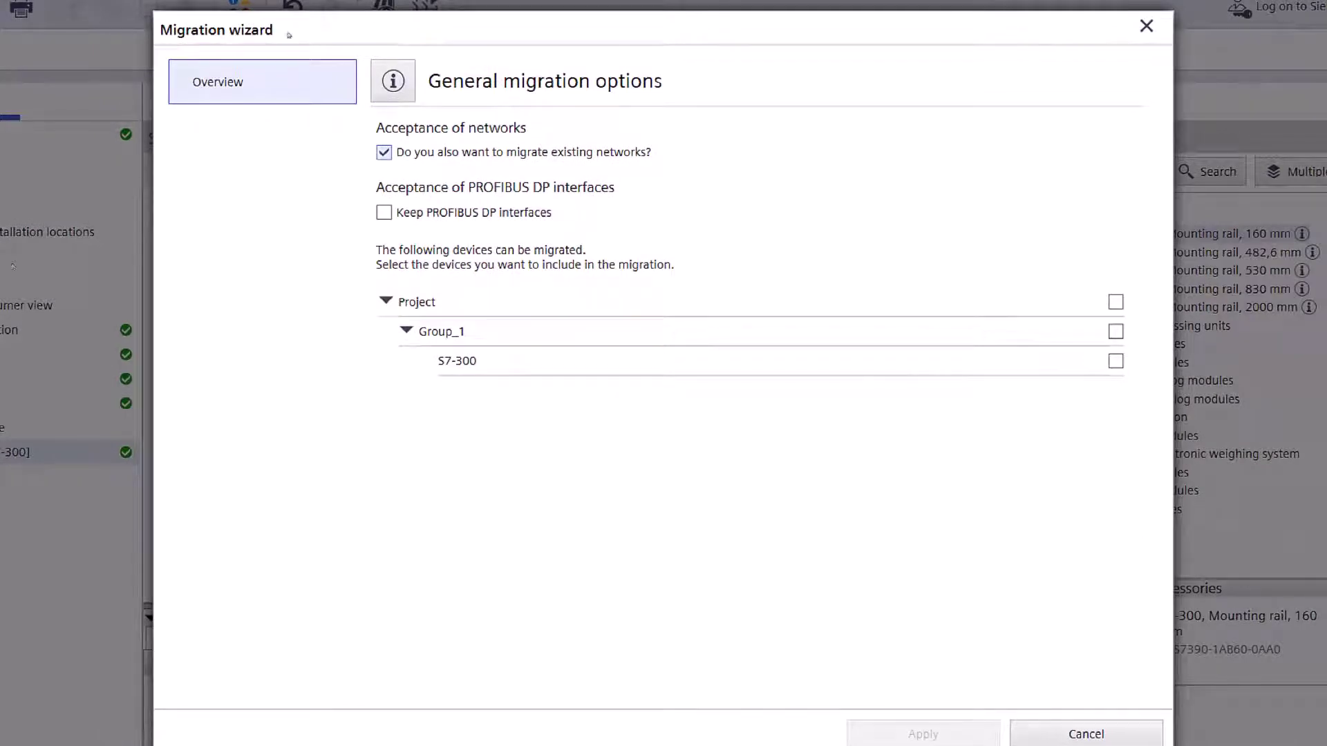
Step: Migrate the whole project to S7-1500 after reviewing the S7-300 options and resulting module list
left_click(1116, 302)
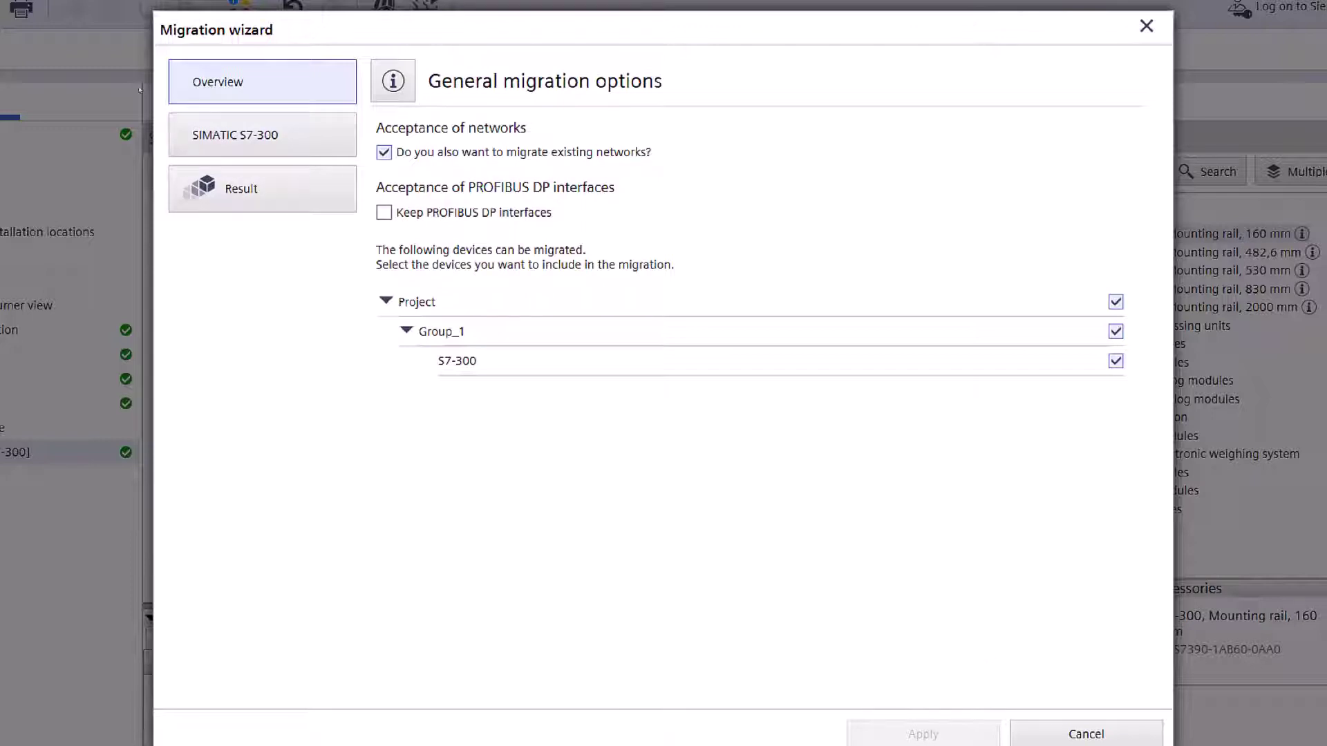
left_click(236, 134)
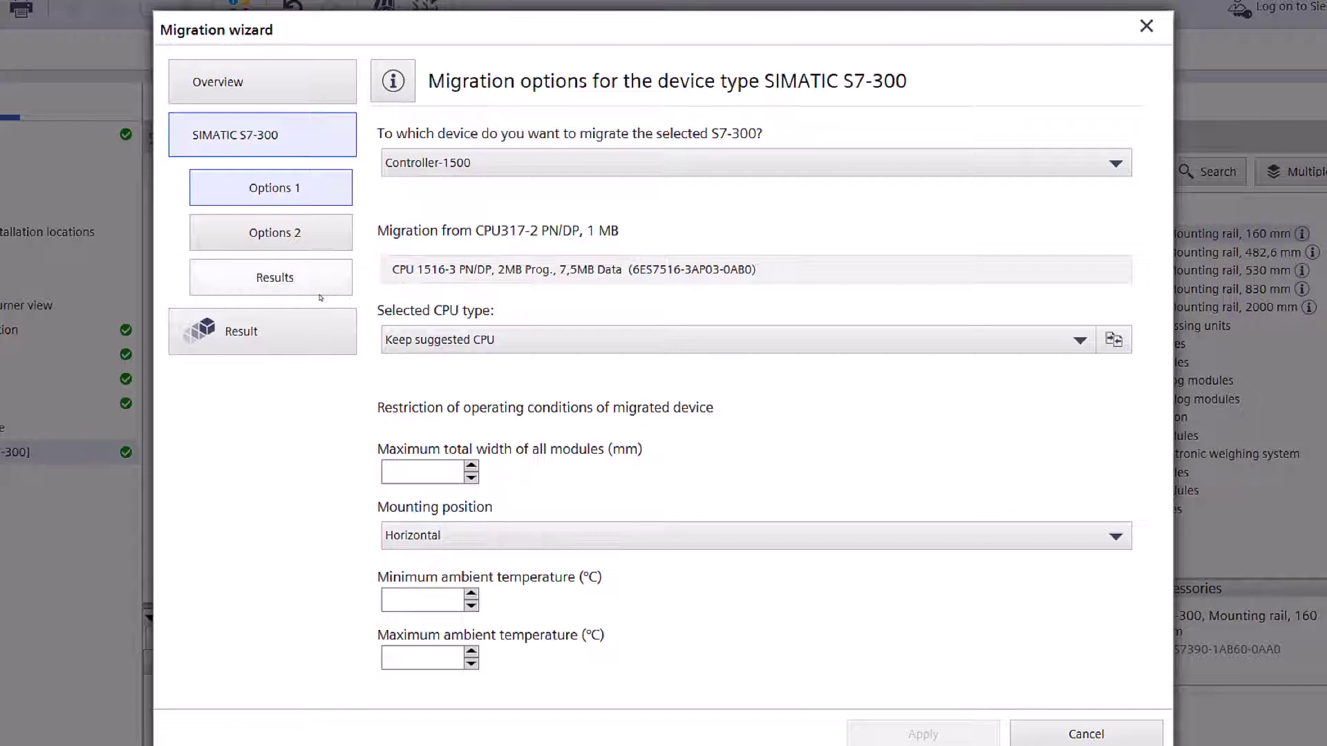
left_click(312, 235)
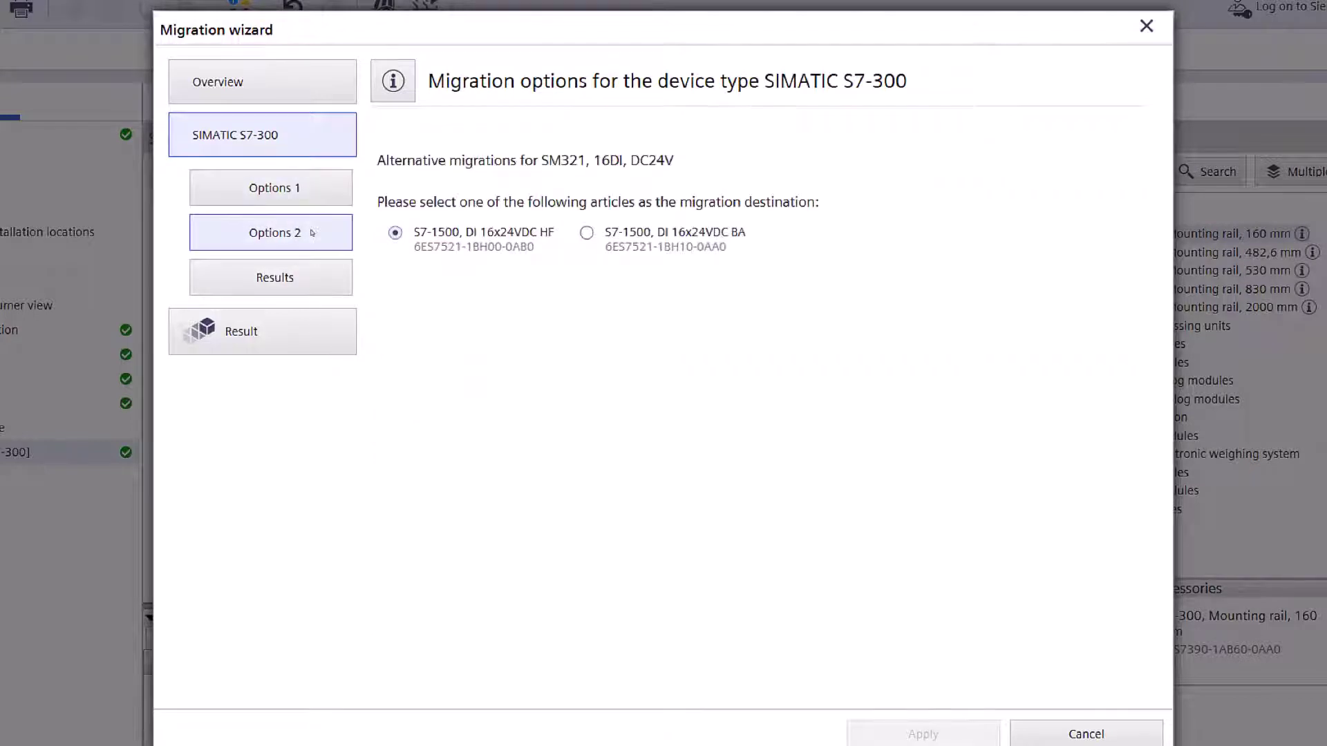
left_click(310, 285)
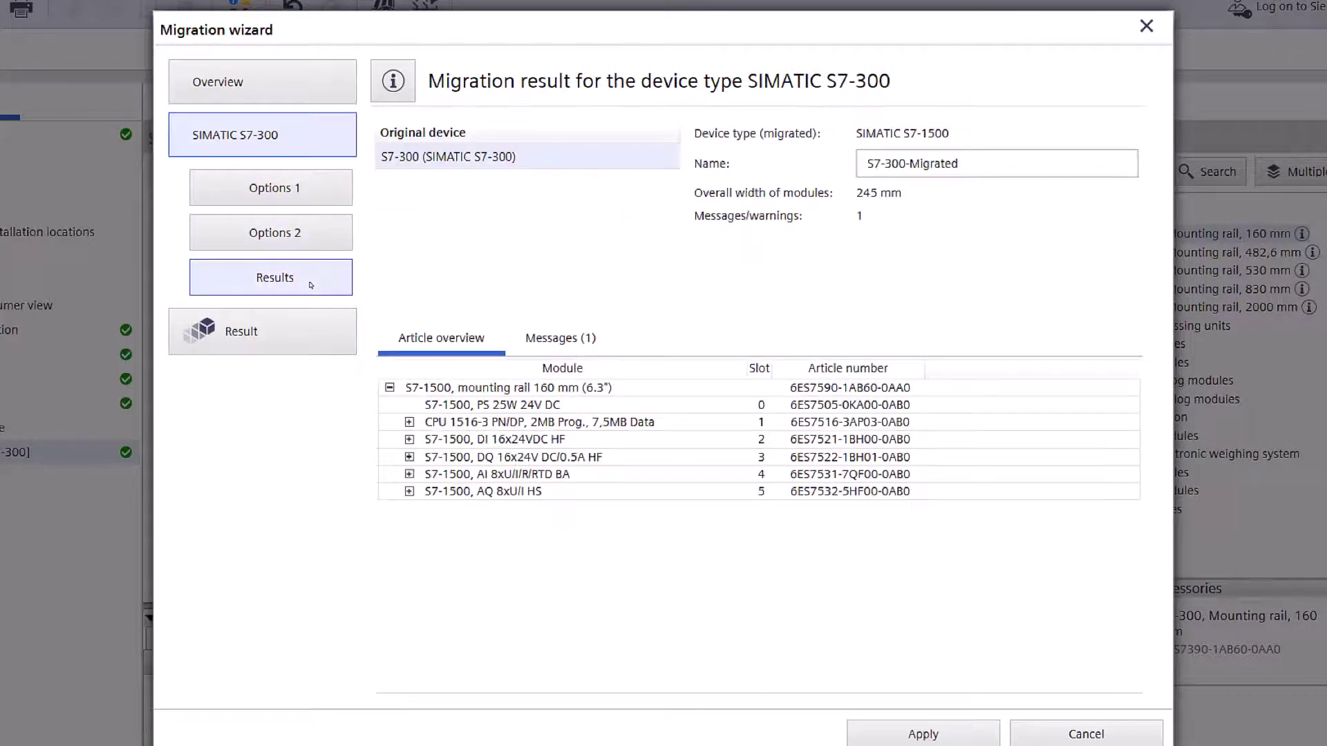
left_click(897, 733)
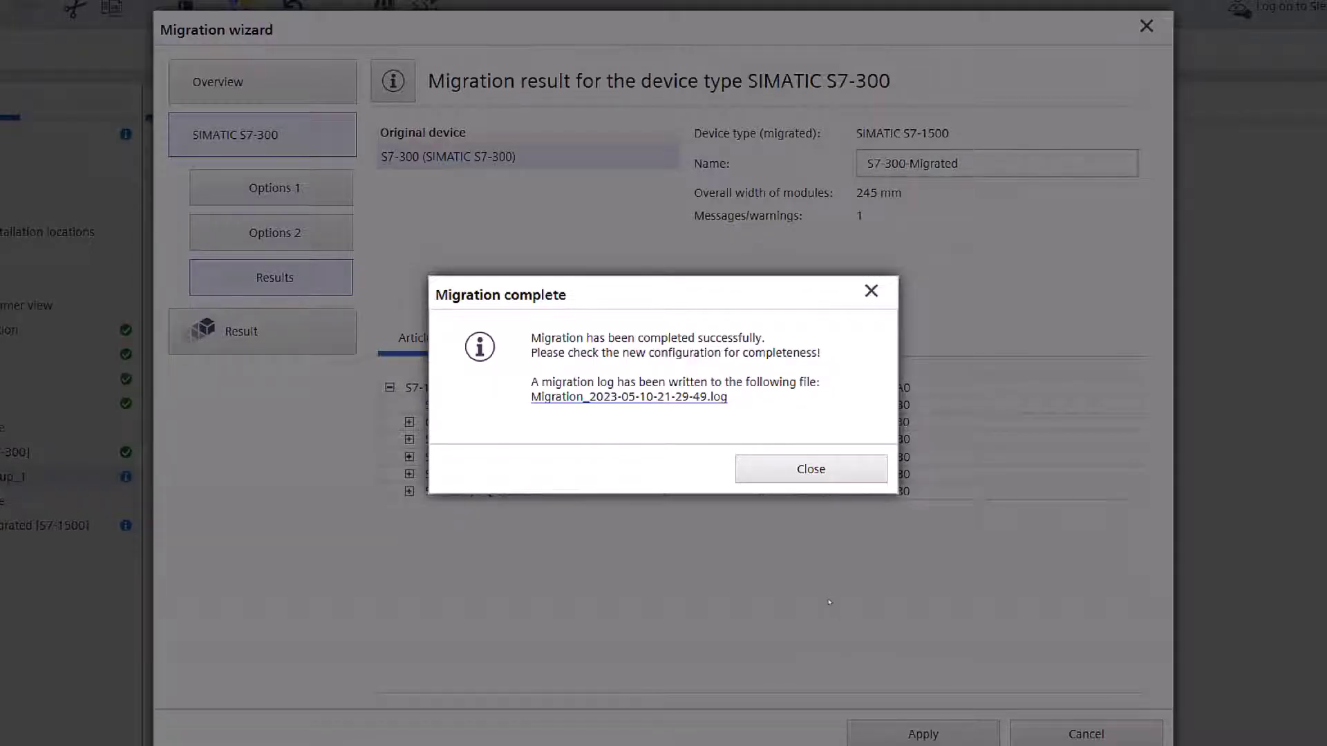
Step: Rename the migrated device from S7-300-Migrated to S7-1500-Migrated and return to its rack view
left_click(814, 475)
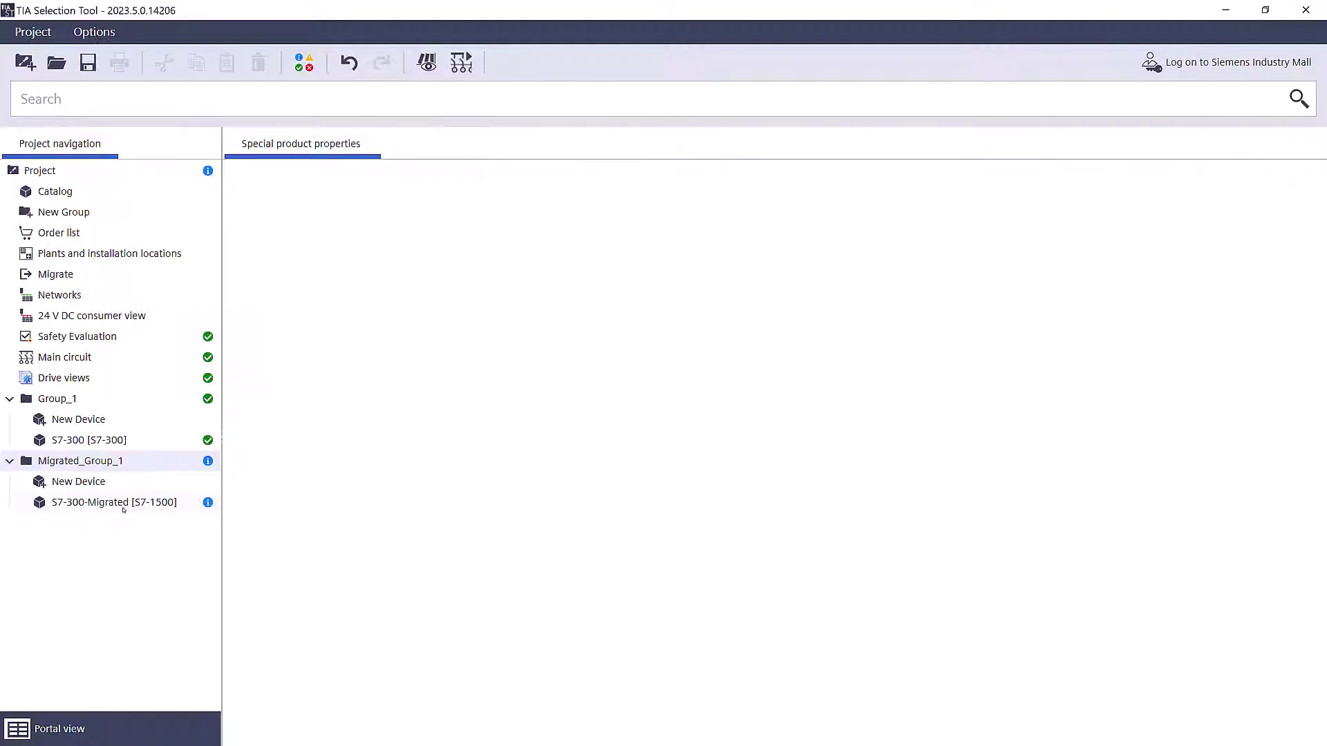
left_click(123, 506)
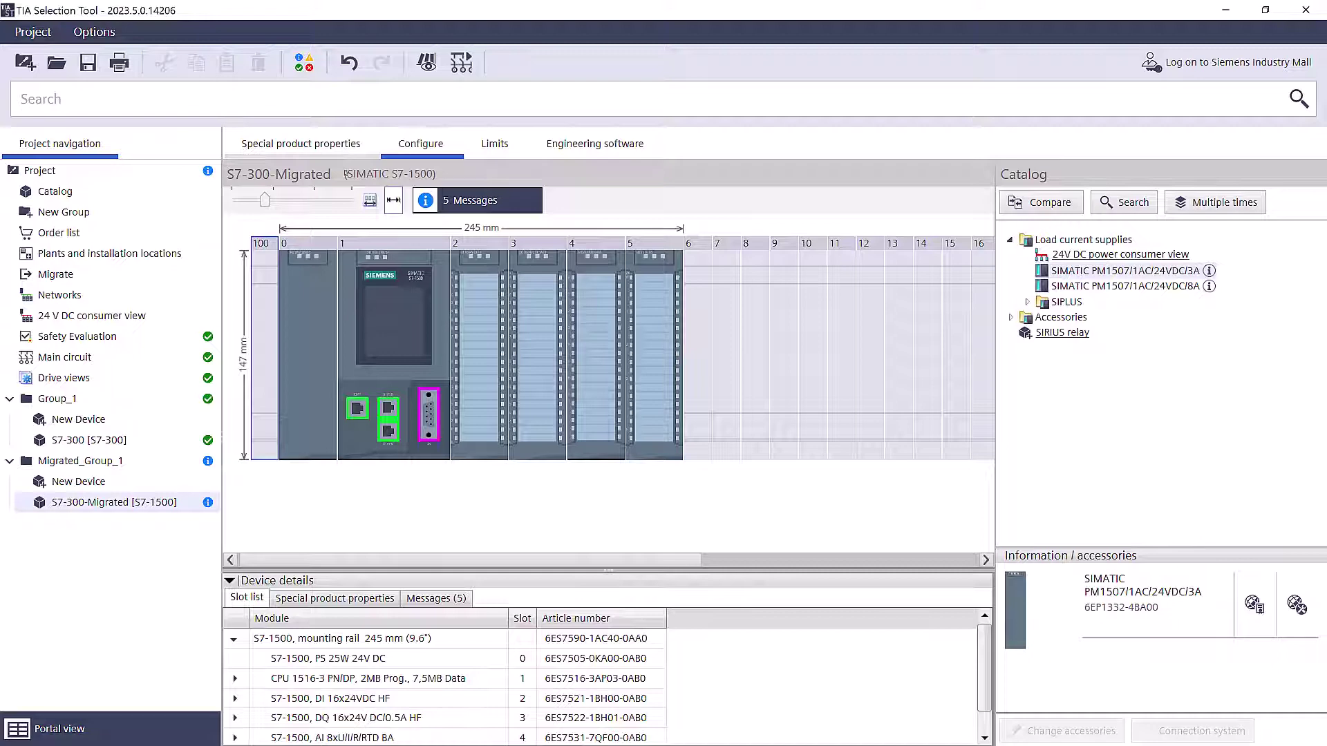
left_click(301, 143)
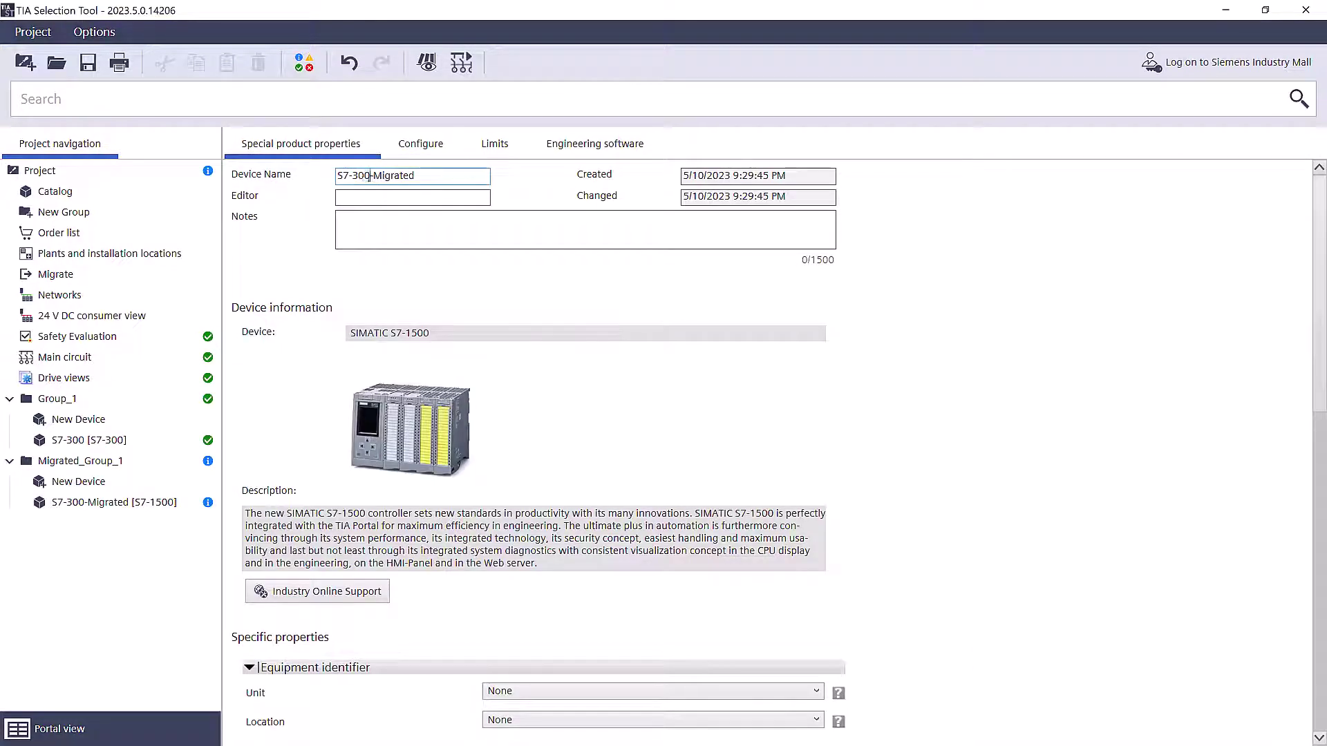
left_click_drag(371, 175, 356, 178)
type("1500")
key("Return")
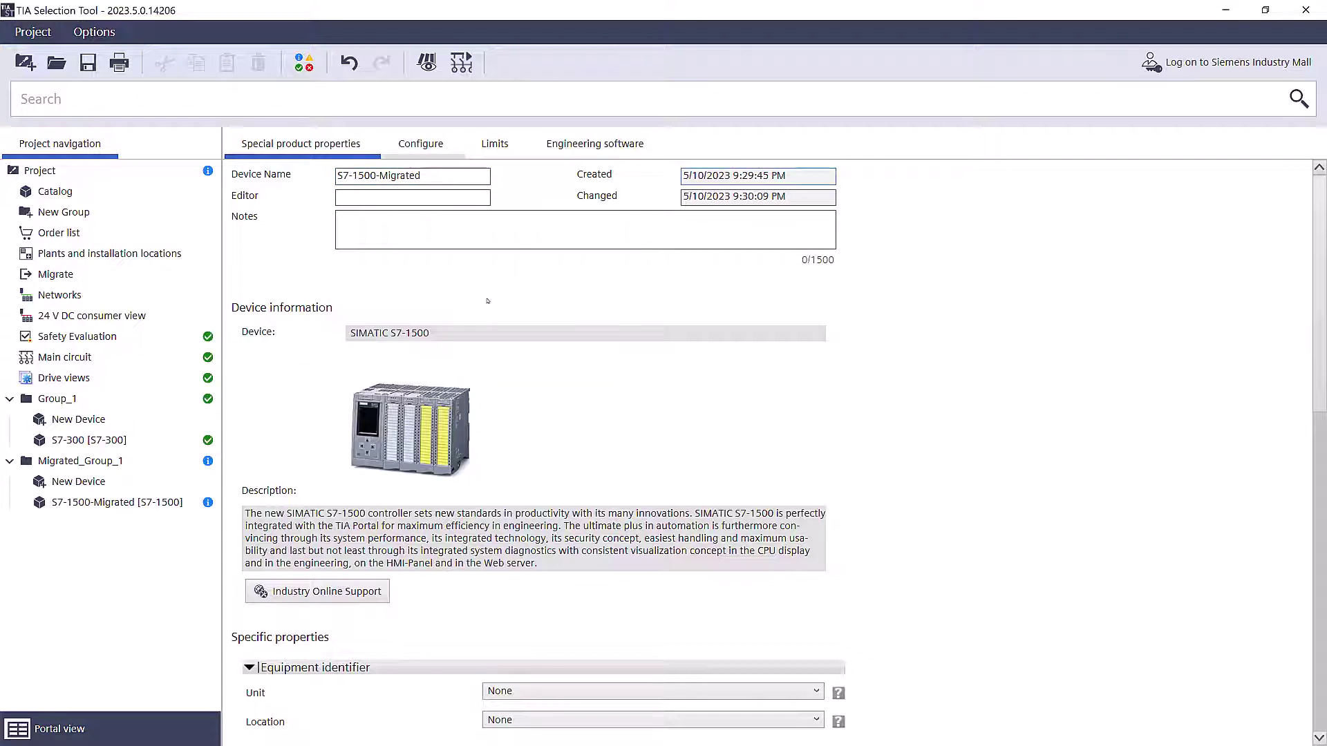
left_click(420, 143)
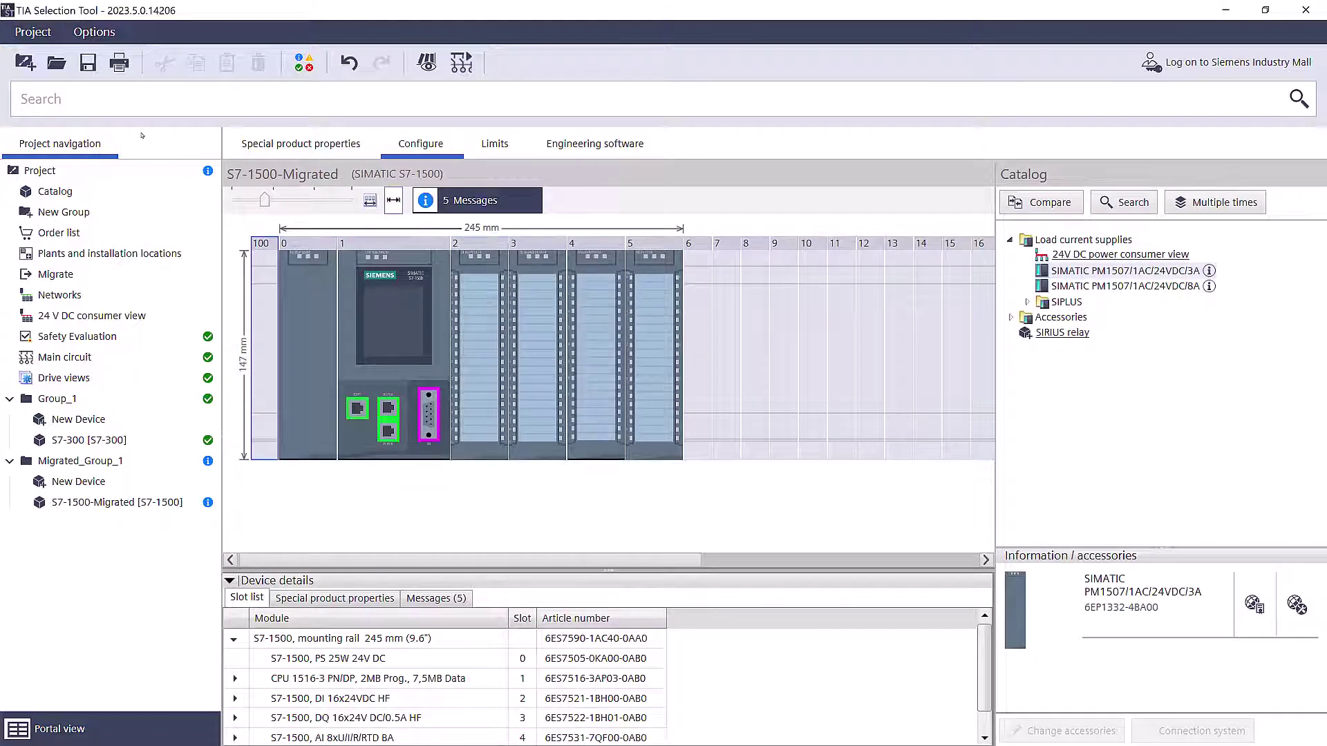
Step: Create the project documentation in PDF format and save it as Project.pdf
left_click(33, 31)
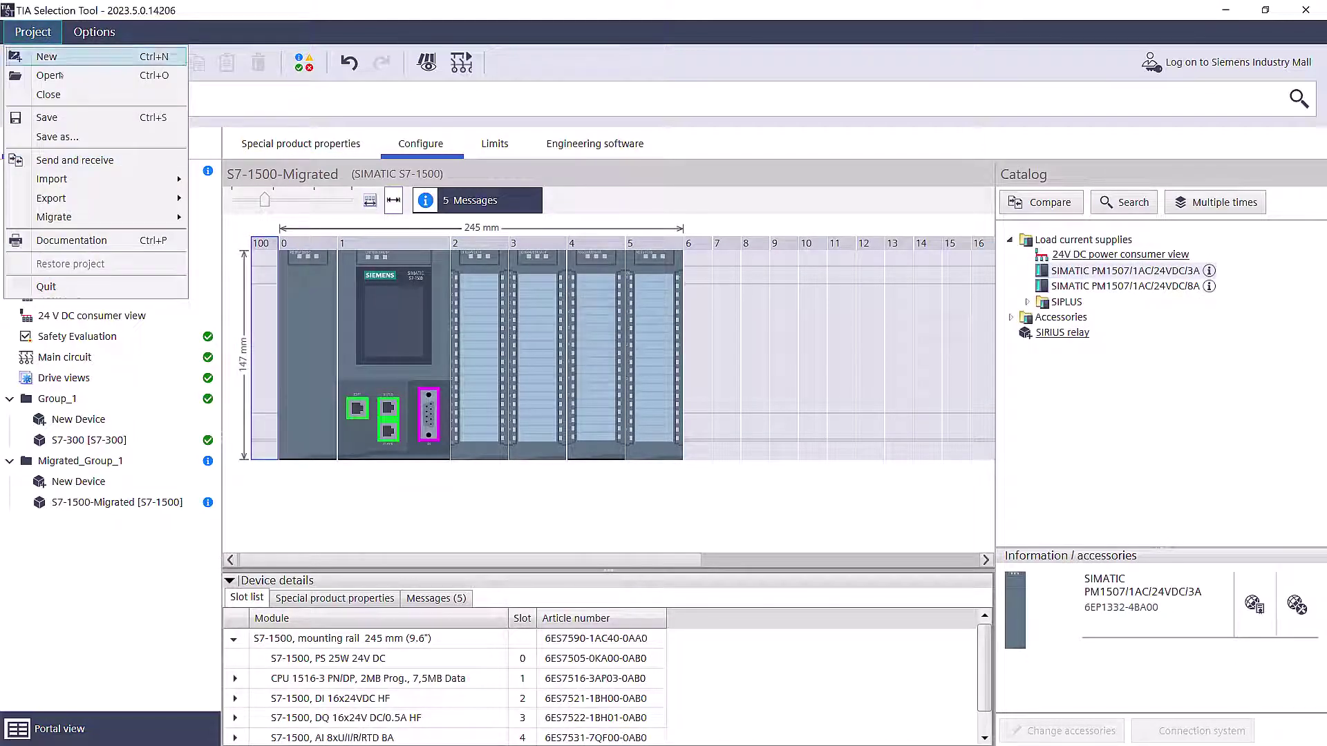
left_click(84, 247)
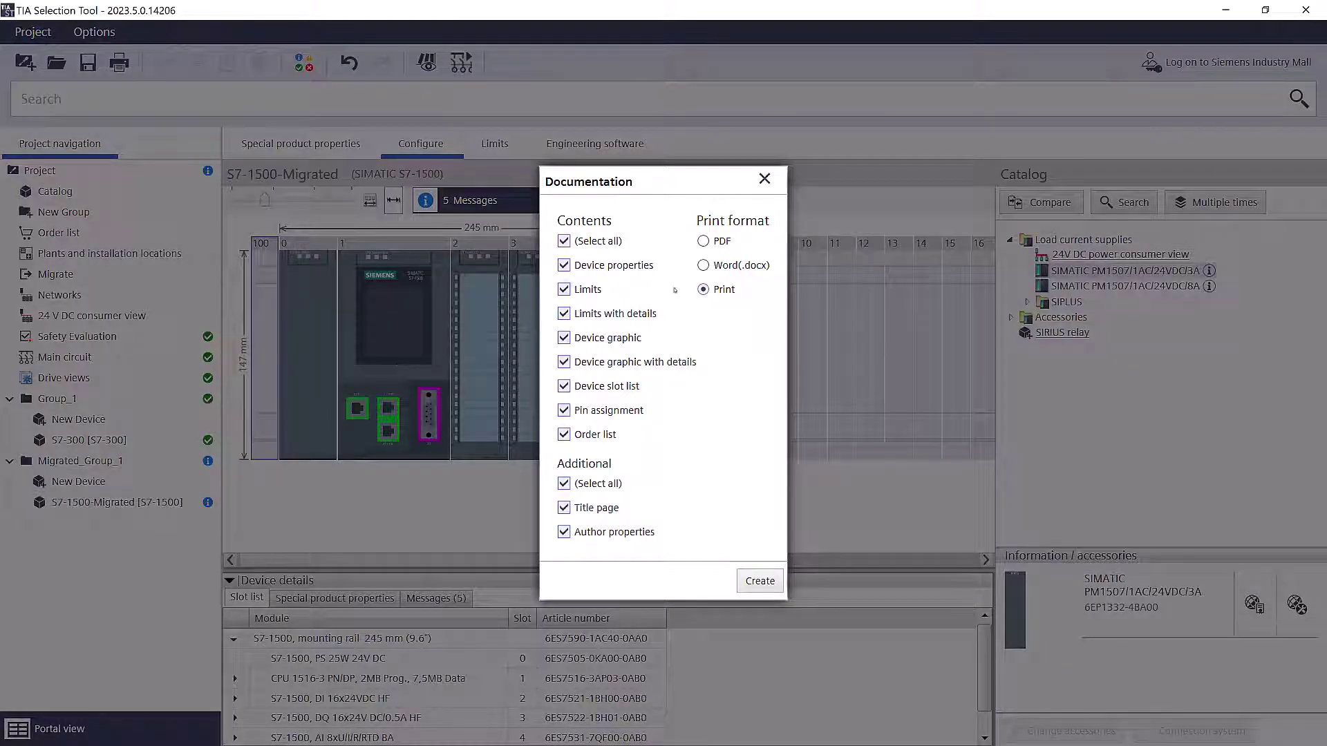
left_click(703, 240)
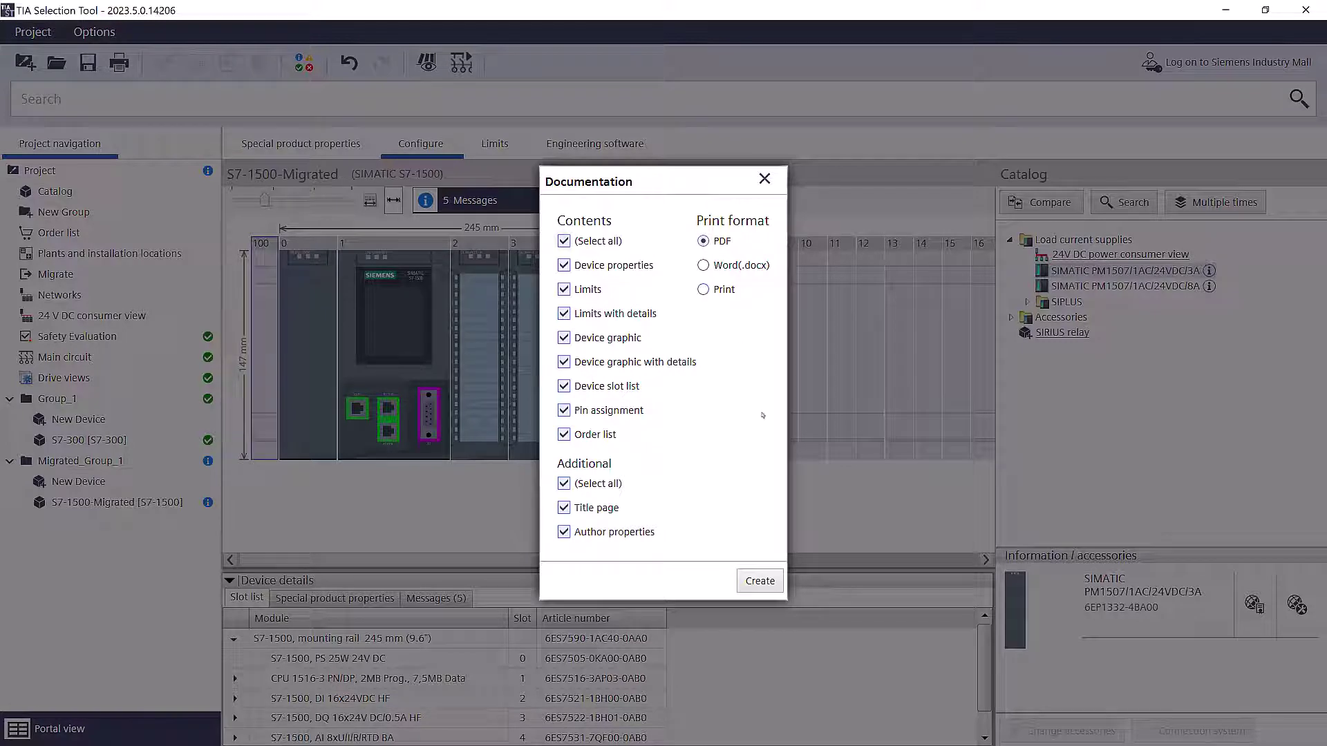
left_click(760, 580)
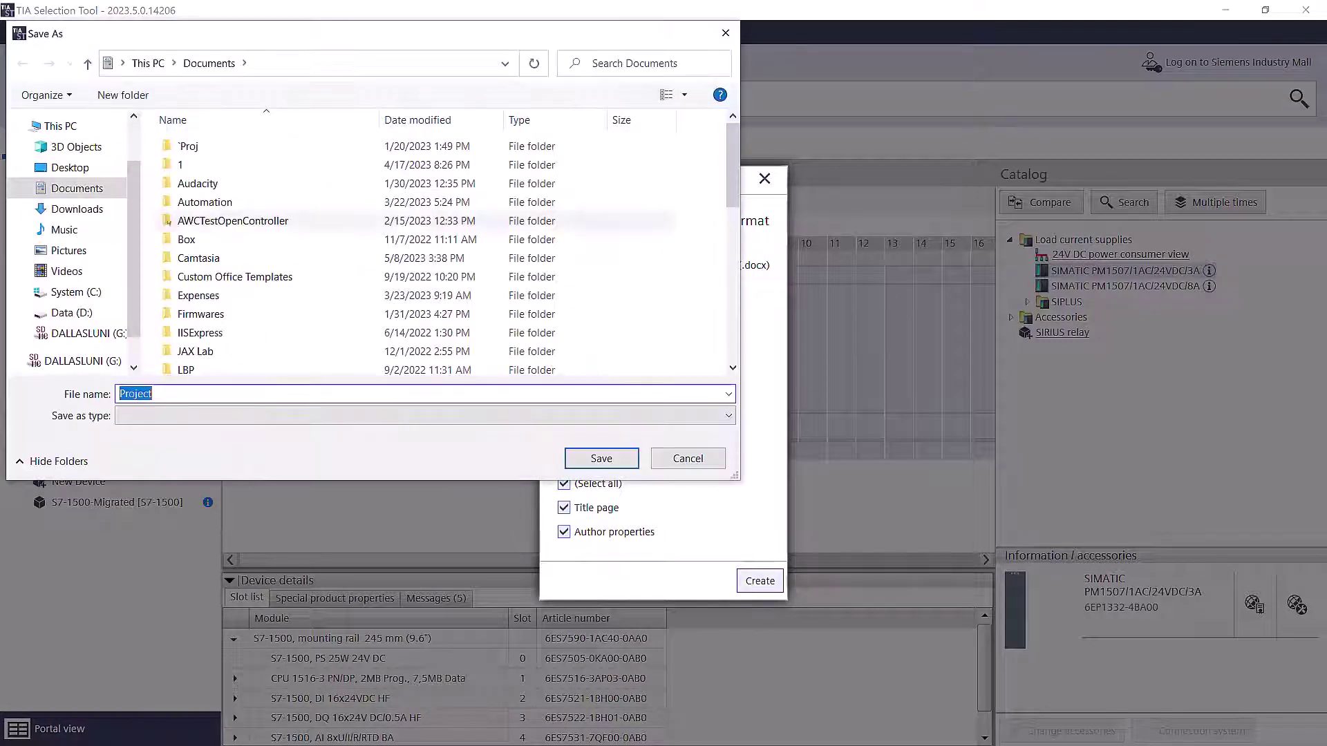
left_click(622, 458)
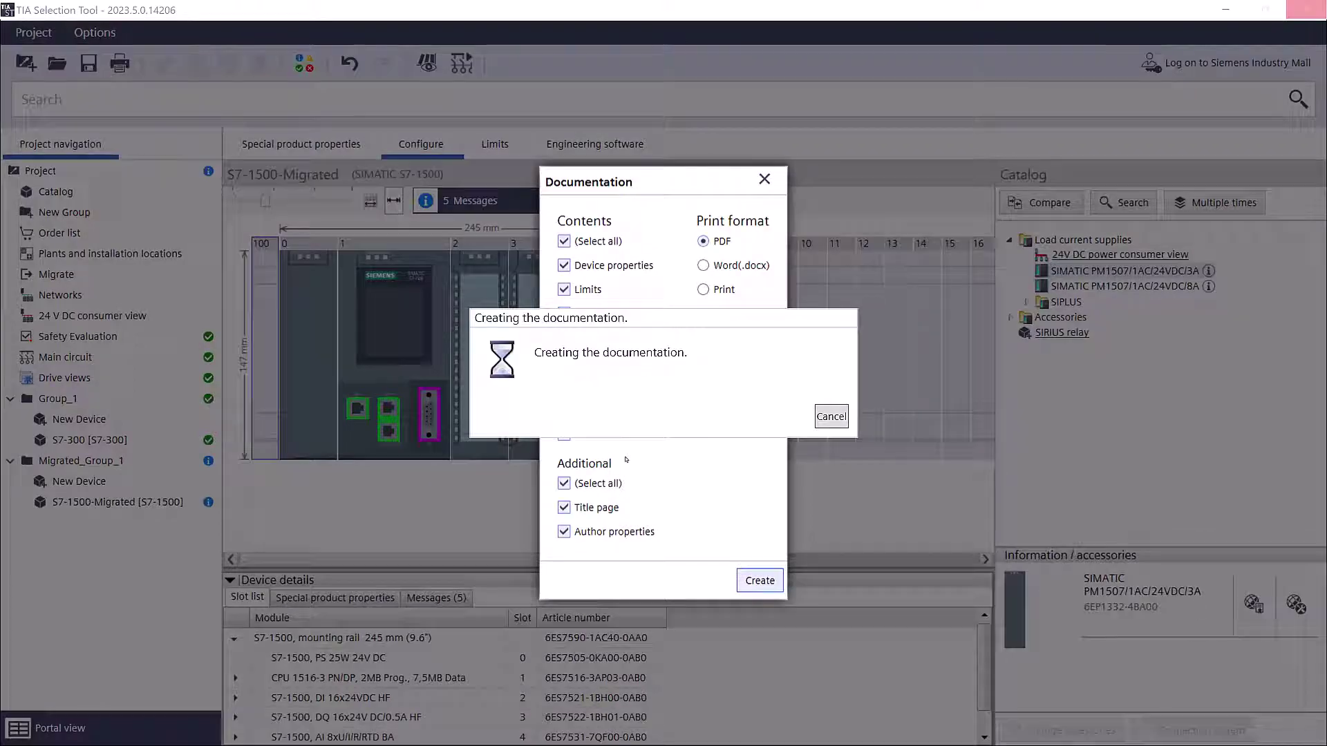
Step: Scroll through the Project.pdf documentation in Microsoft Edge
scroll(661, 280, "down", 12)
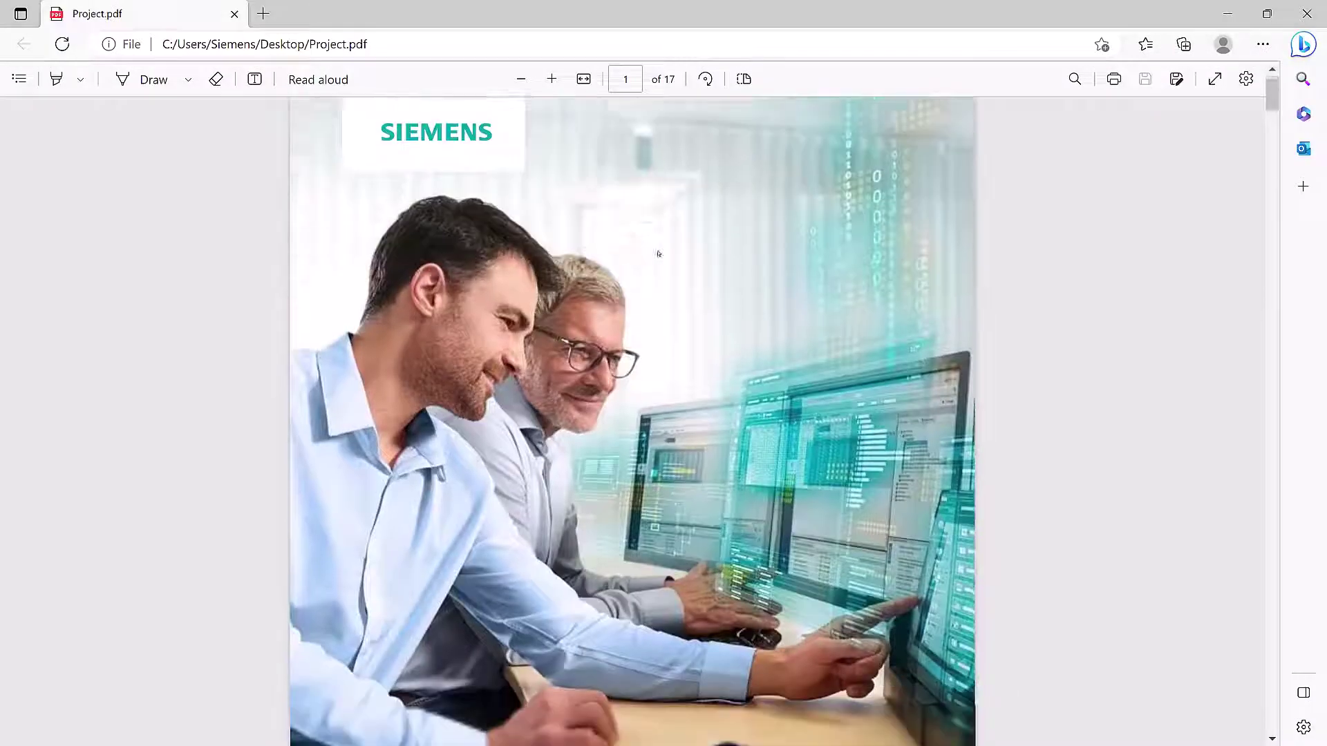
scroll(661, 280, "down", 15)
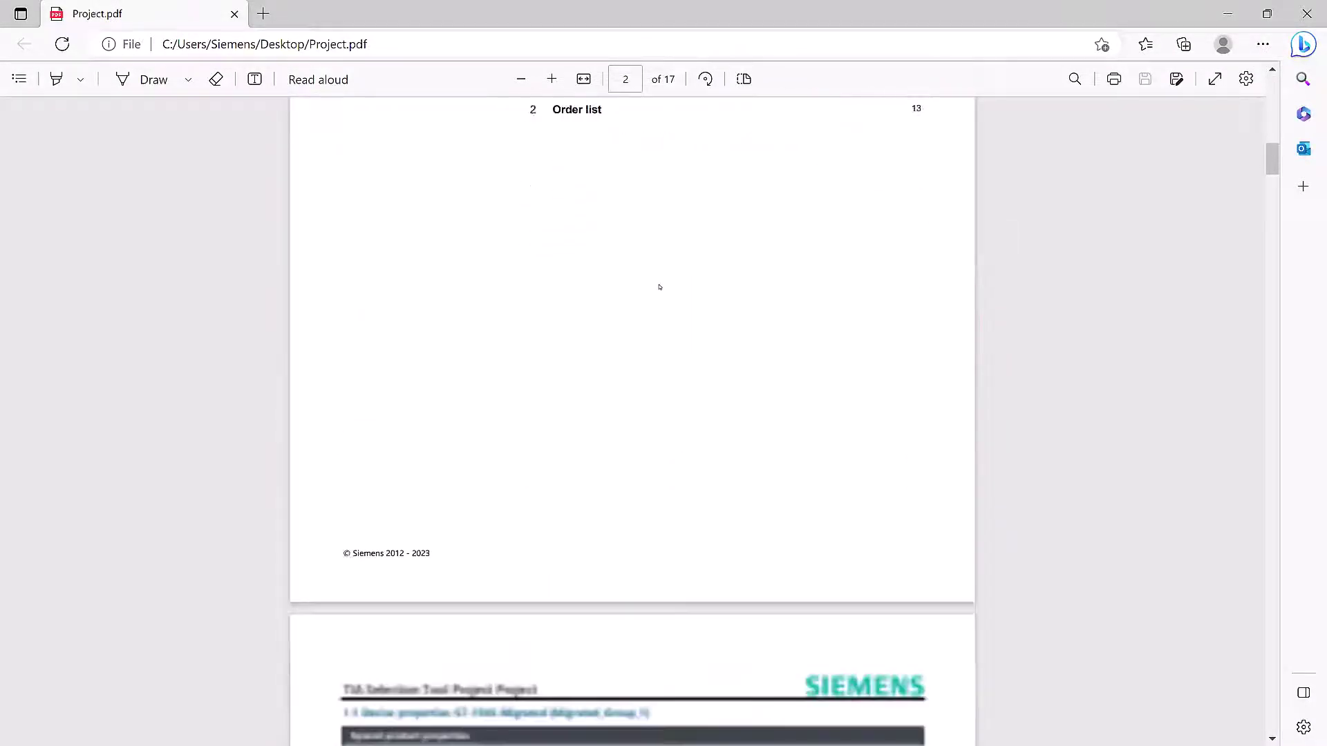
scroll(659, 287, "down", 15)
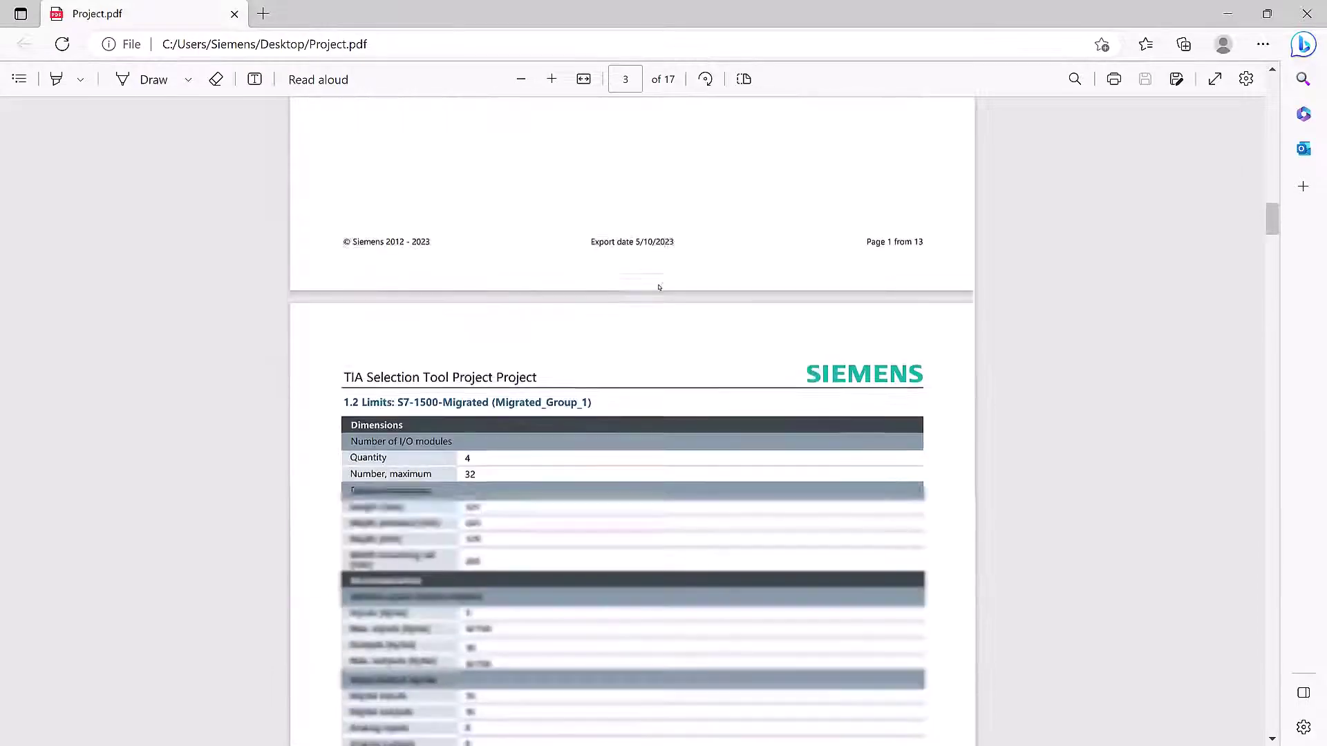
scroll(659, 287, "down", 15)
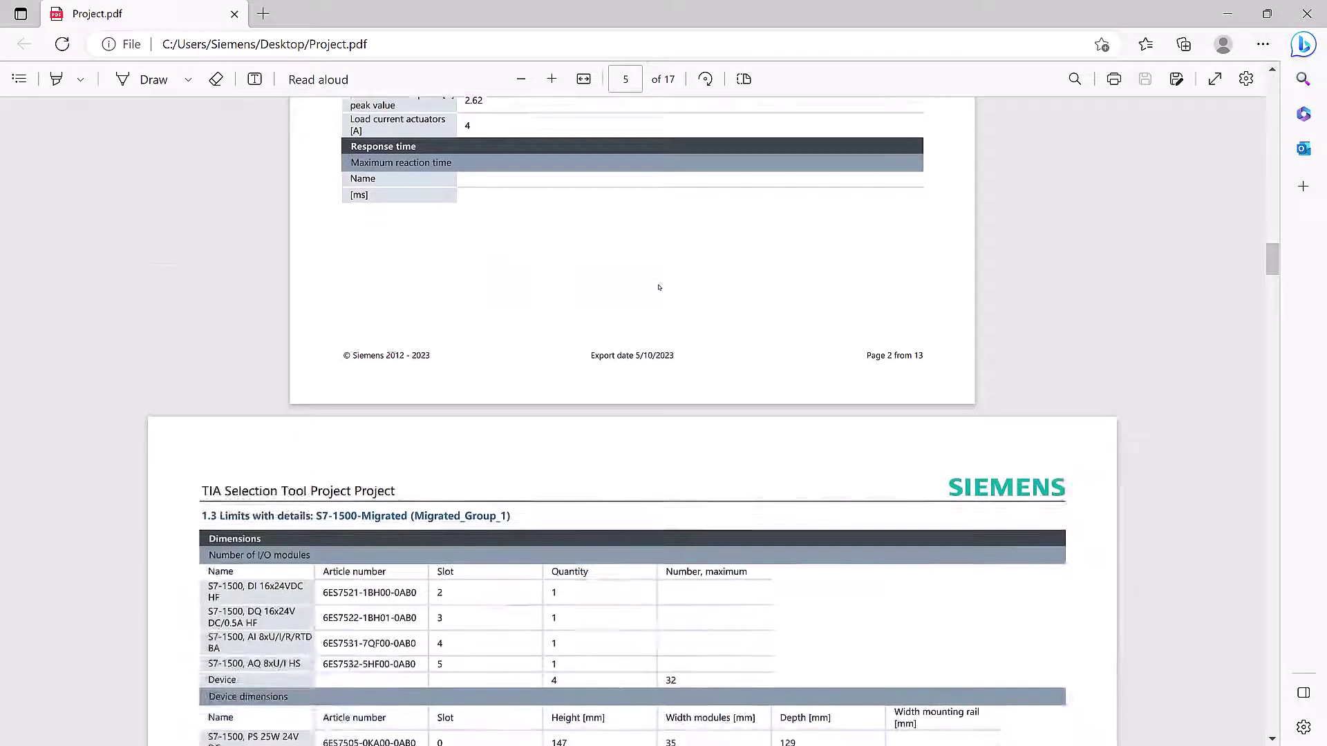
scroll(659, 287, "down", 15)
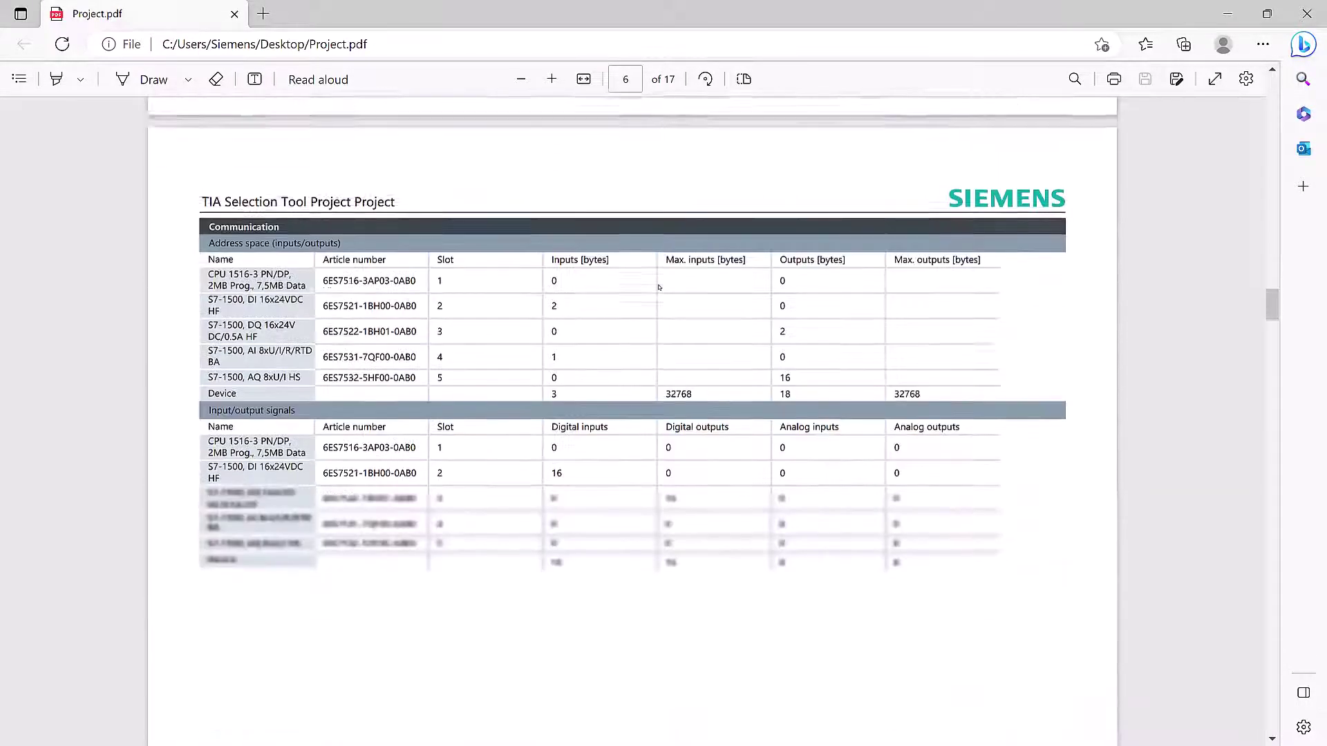
scroll(658, 286, "down", 15)
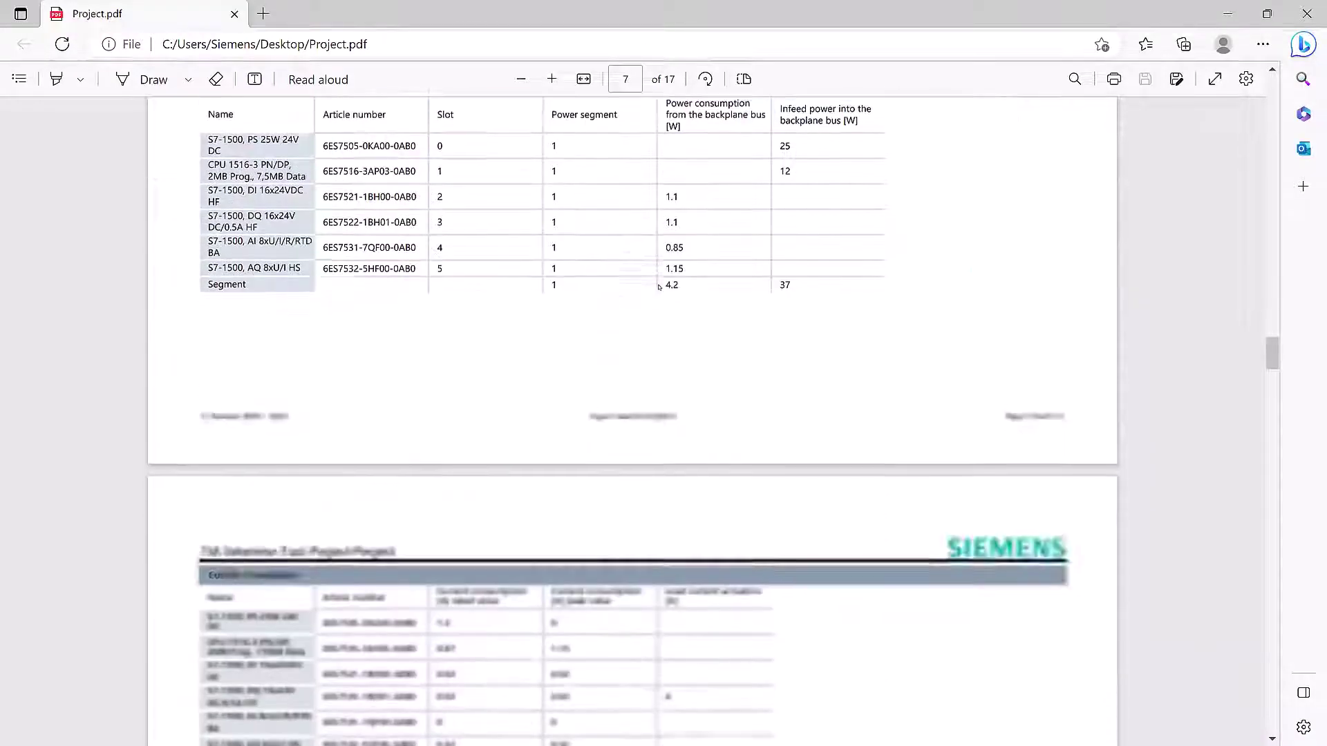
scroll(658, 288, "down", 5)
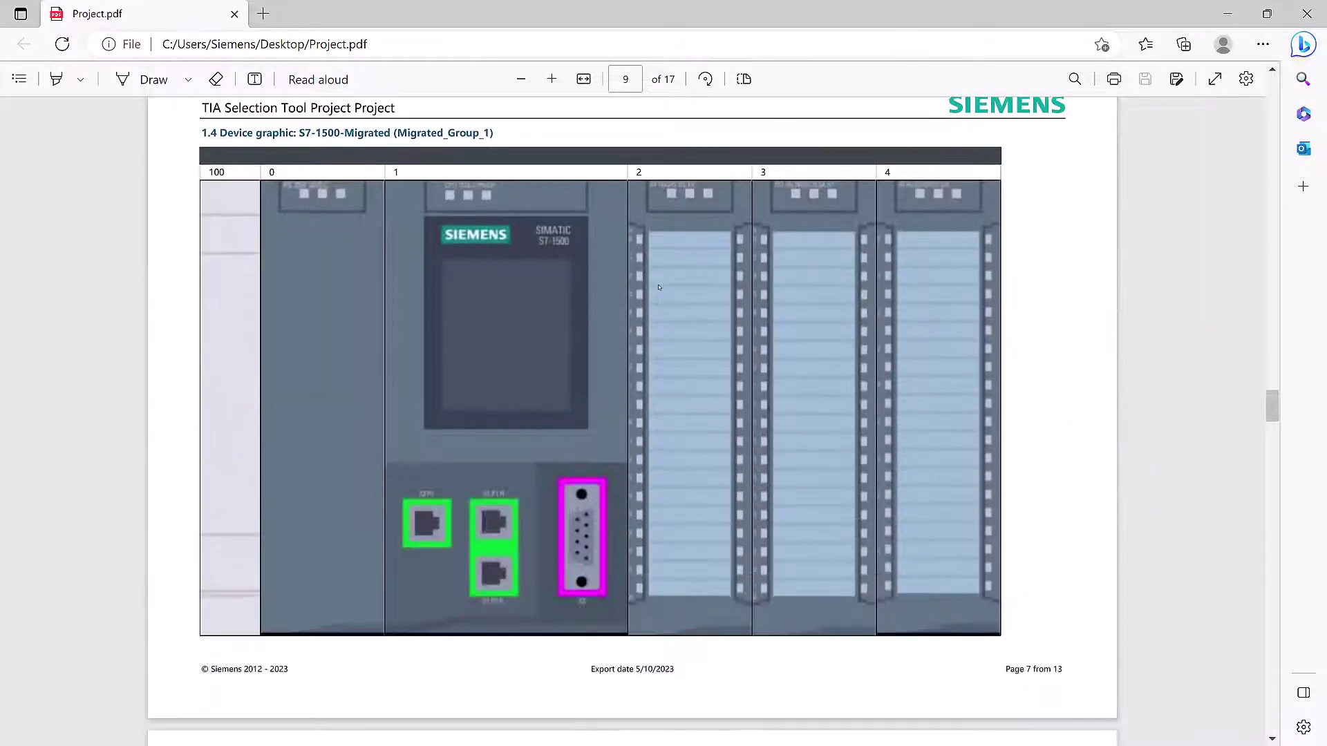
scroll(659, 288, "down", 14)
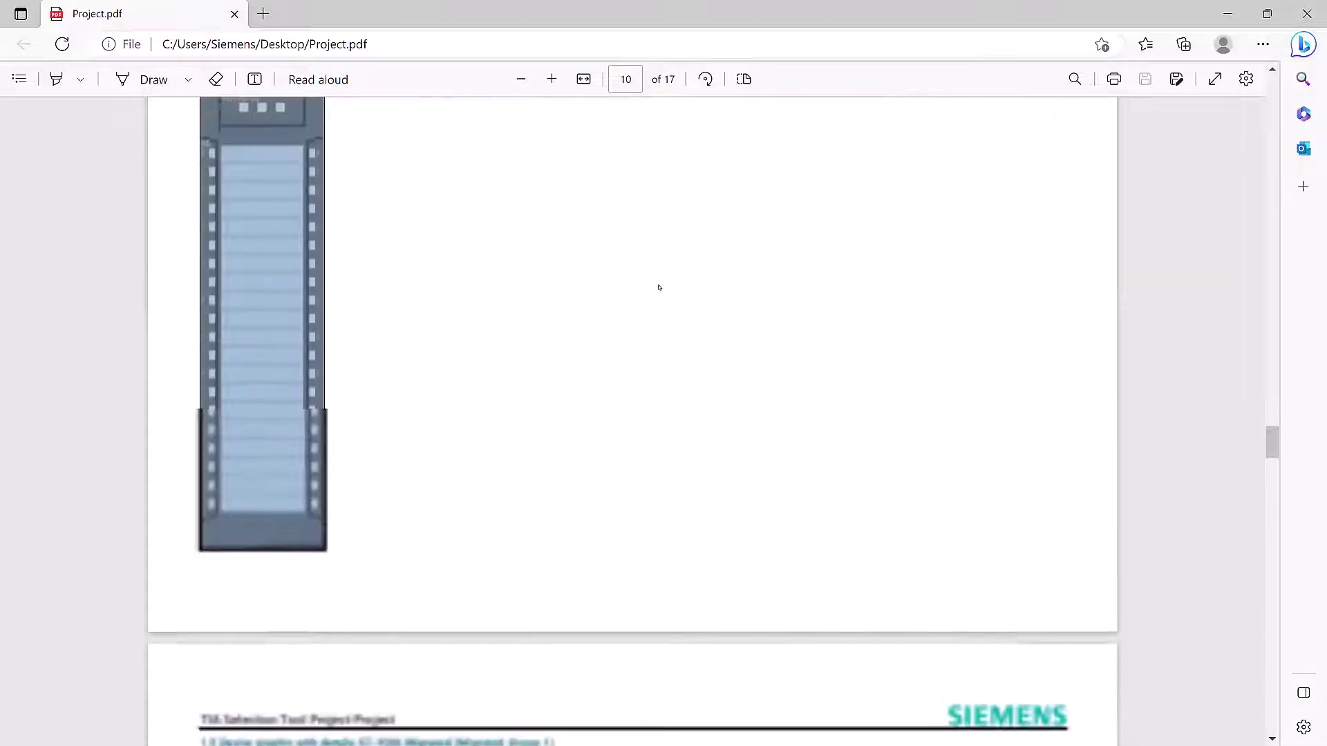
scroll(658, 288, "down", 14)
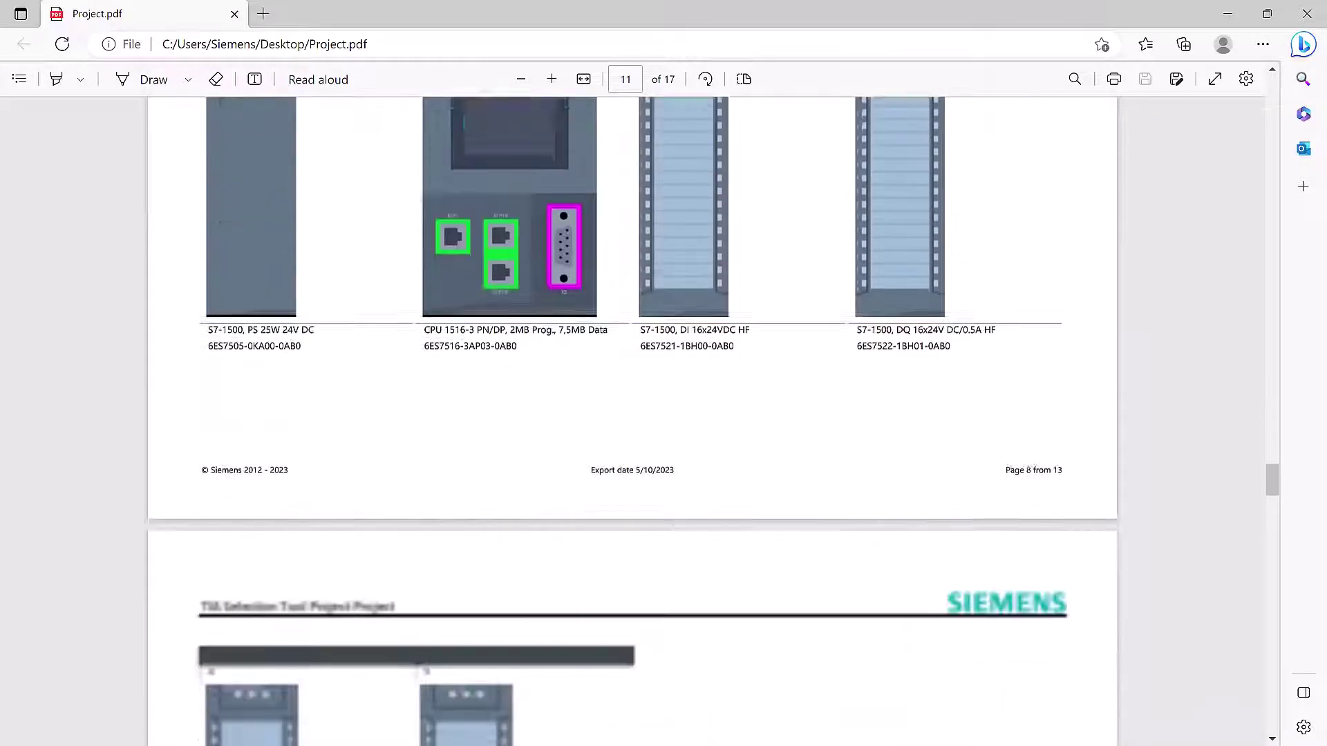
scroll(658, 288, "down", 6)
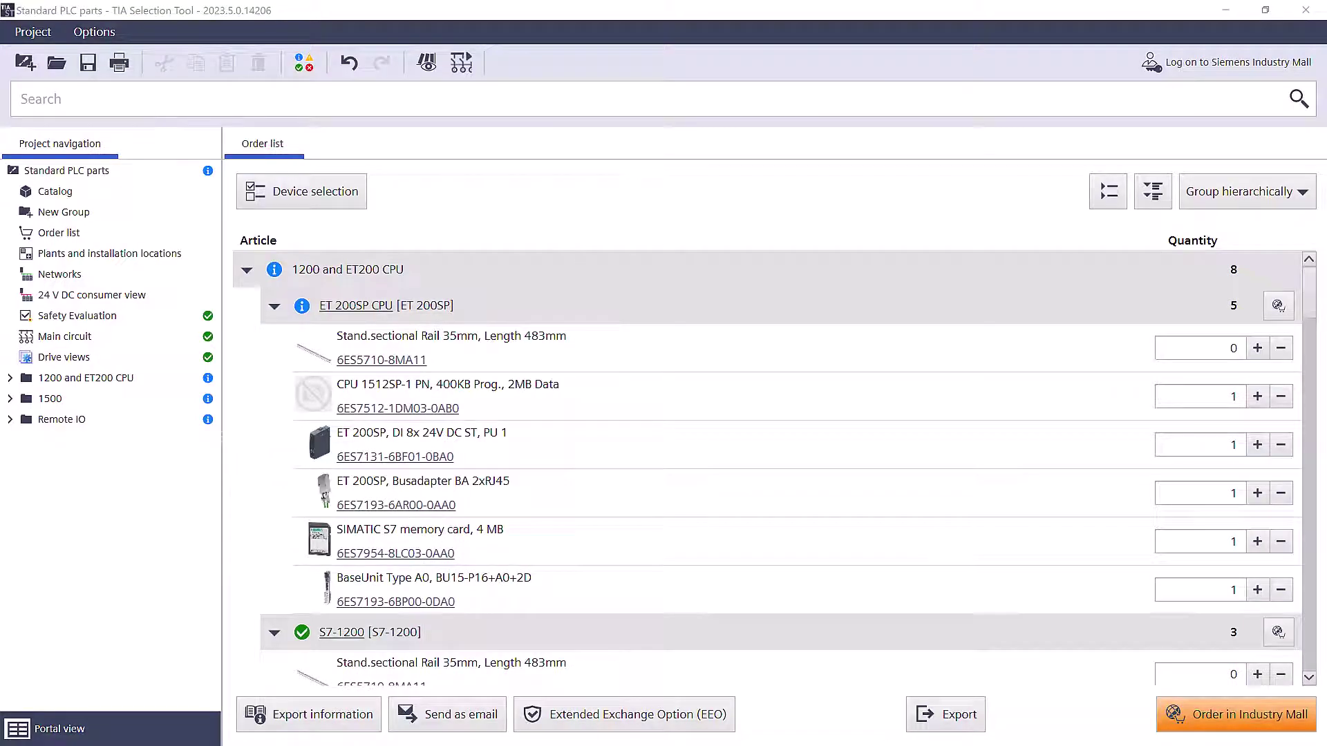
Step: Export the slot list, save it, and open Slot list_Standard PLC parts in Excel
left_click(274, 718)
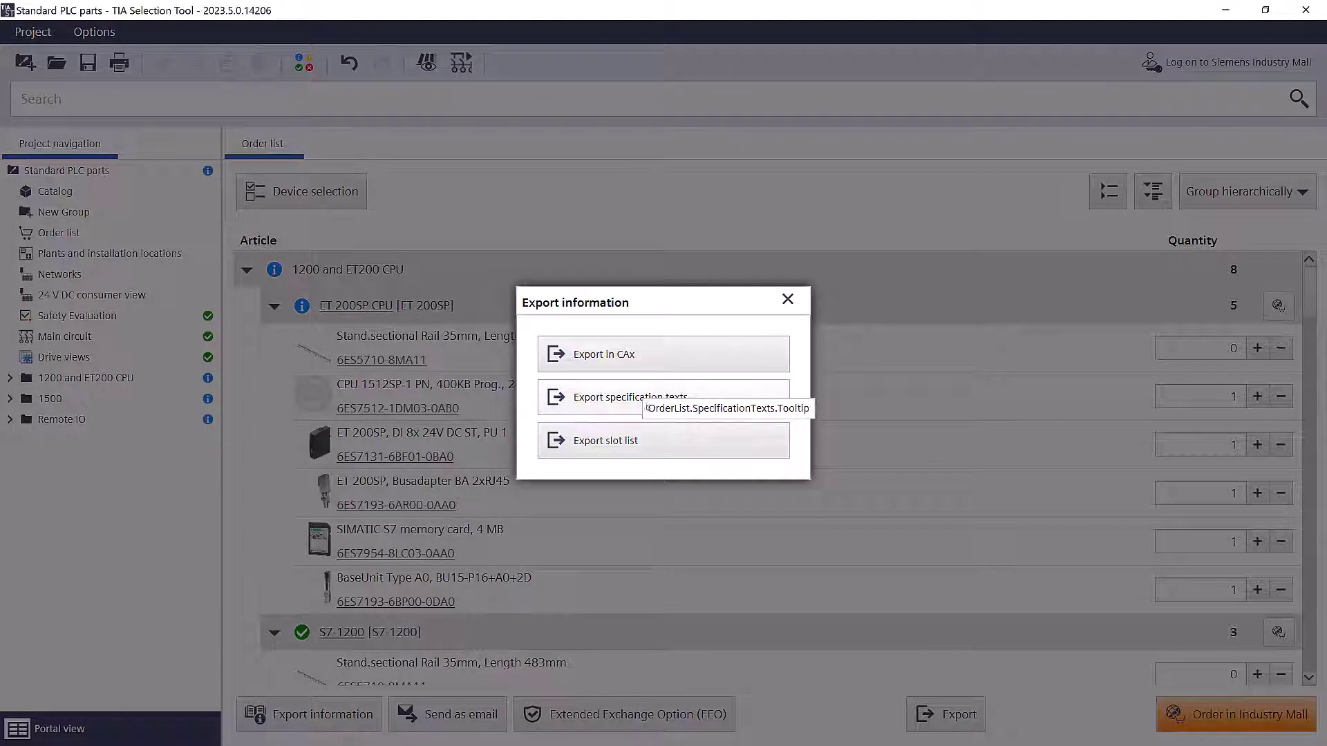
left_click(648, 453)
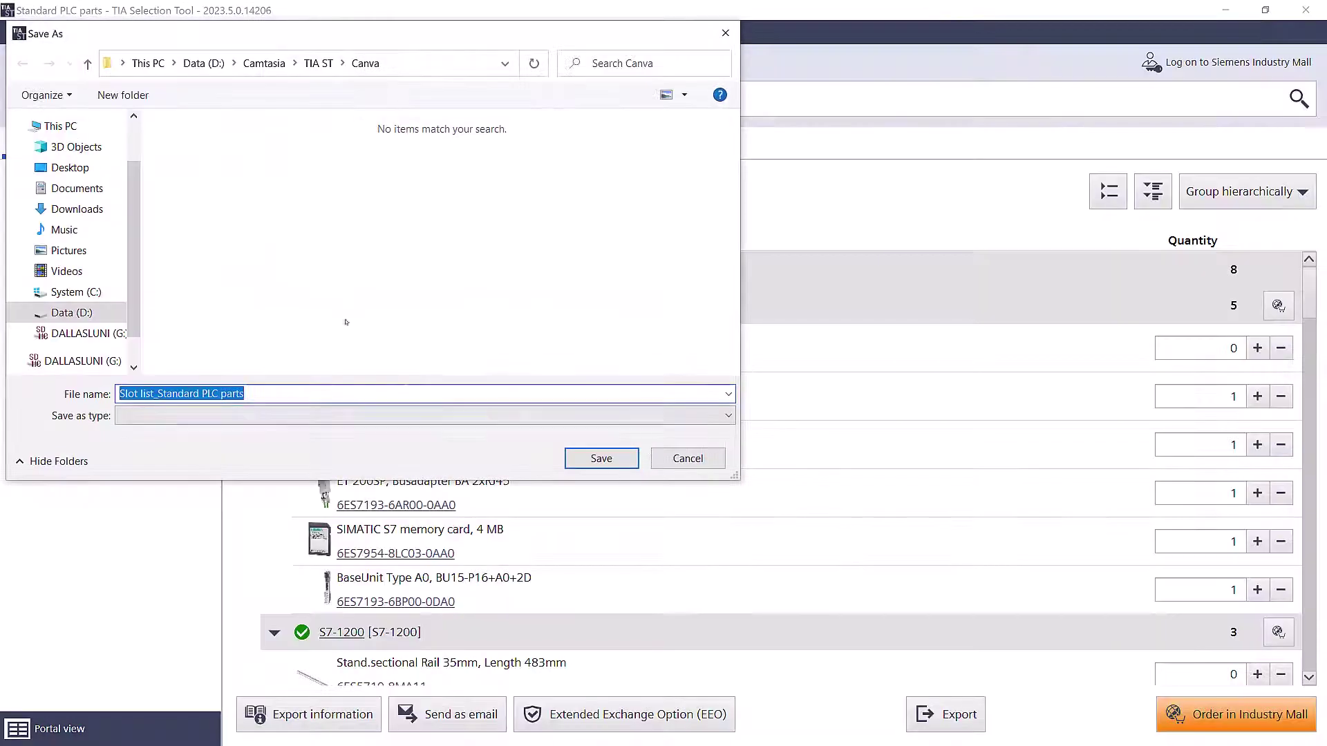
left_click(601, 458)
left_click(945, 715)
left_click(652, 347)
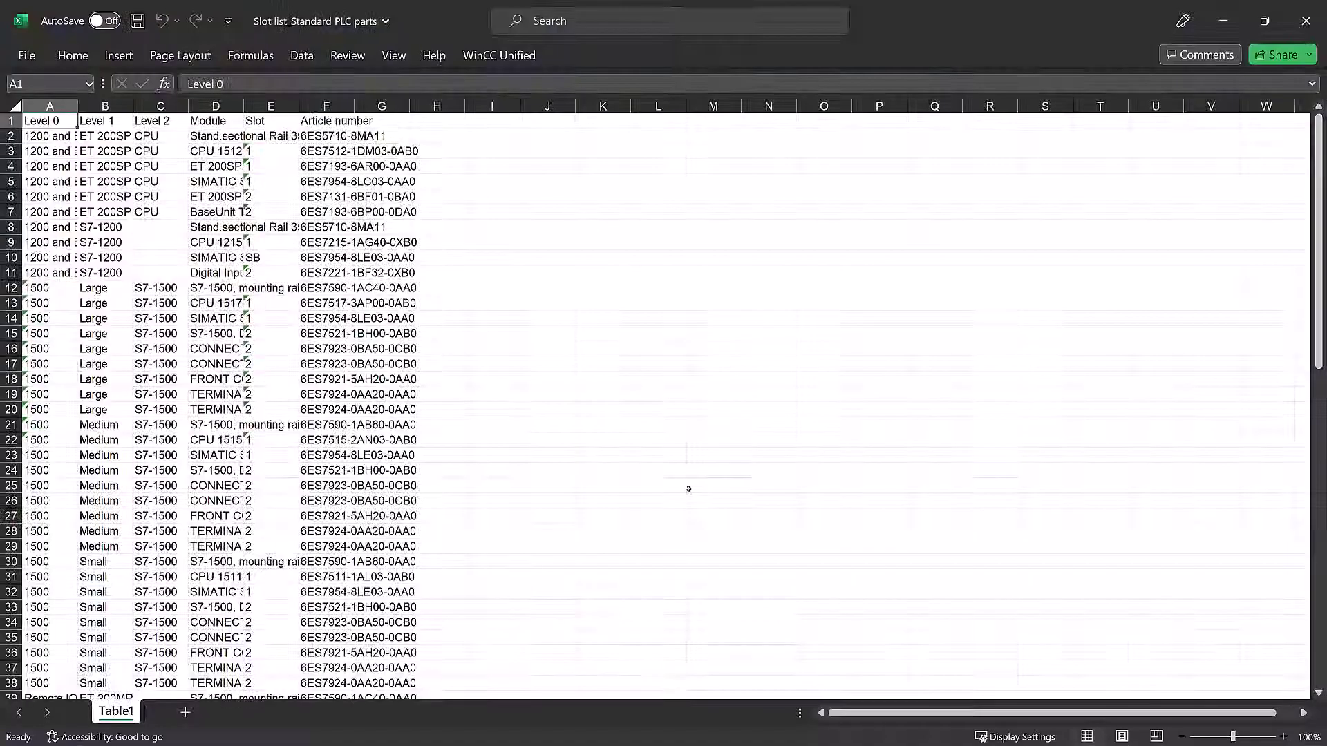